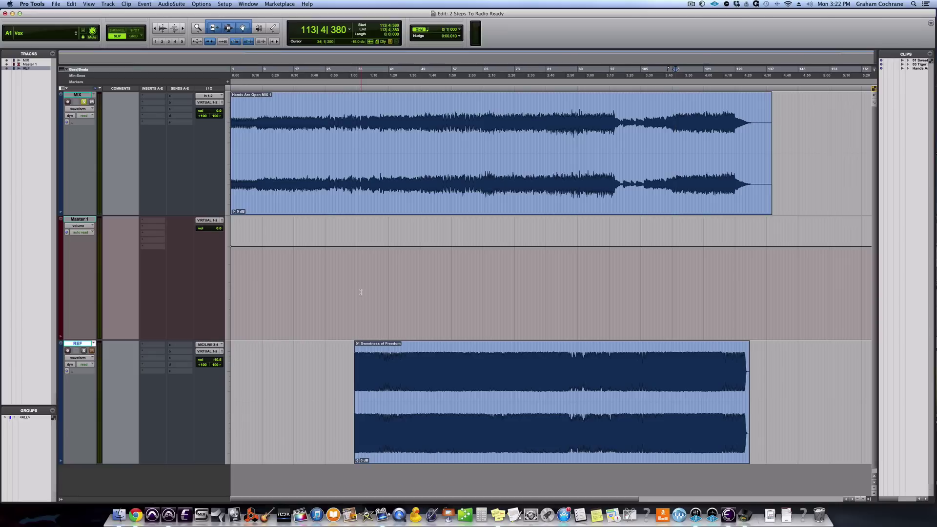
Place the playback cursor near bar 113 on the MIX track and bring up the Mix window
{"action": "left_click", "coordinate": [474, 211]}
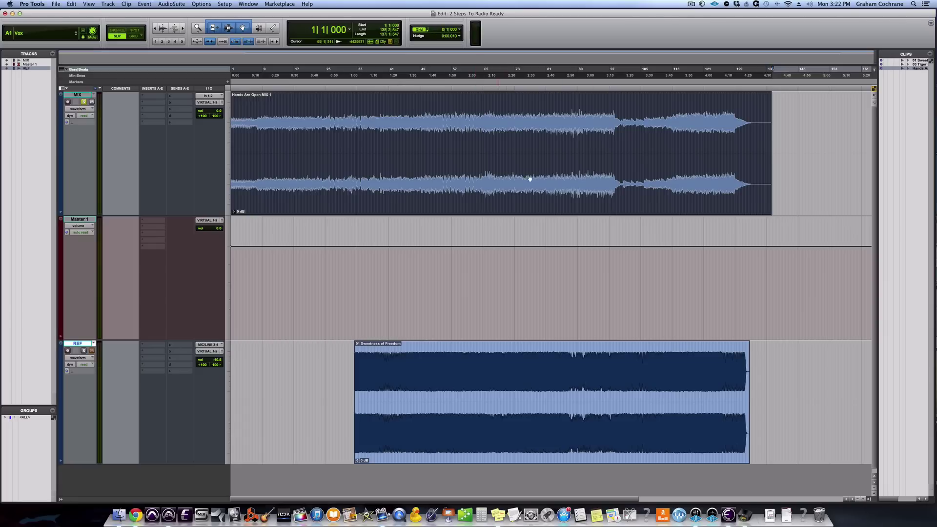
{"action": "left_click", "coordinate": [674, 101]}
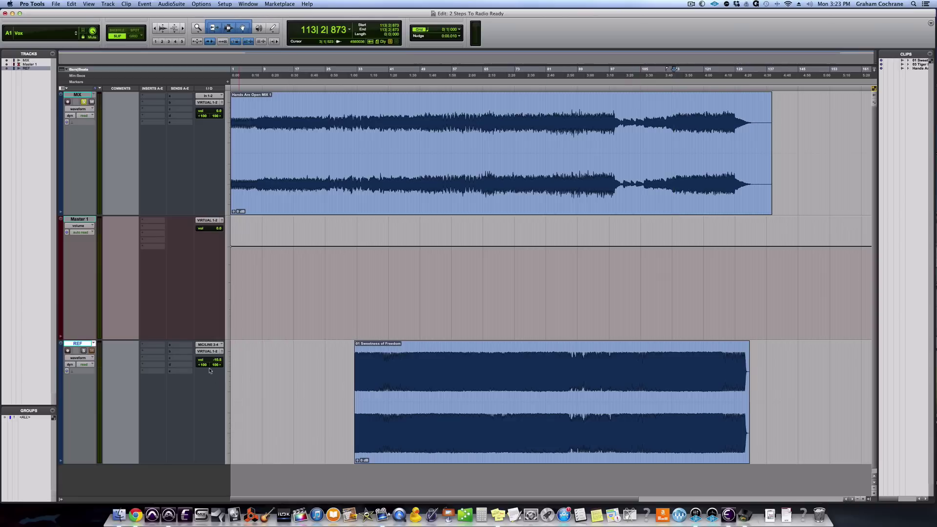
{"action": "key", "text": "super+equal"}
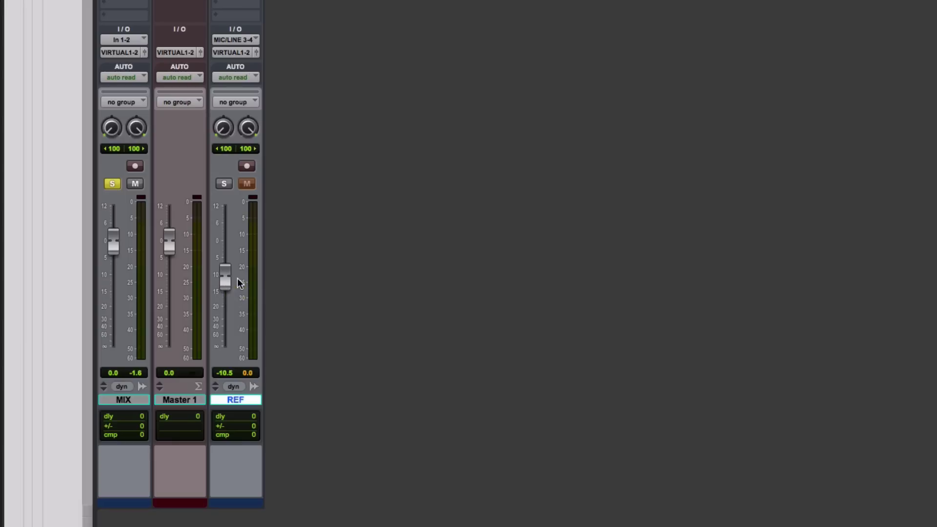
{"action": "key", "text": "super+equal"}
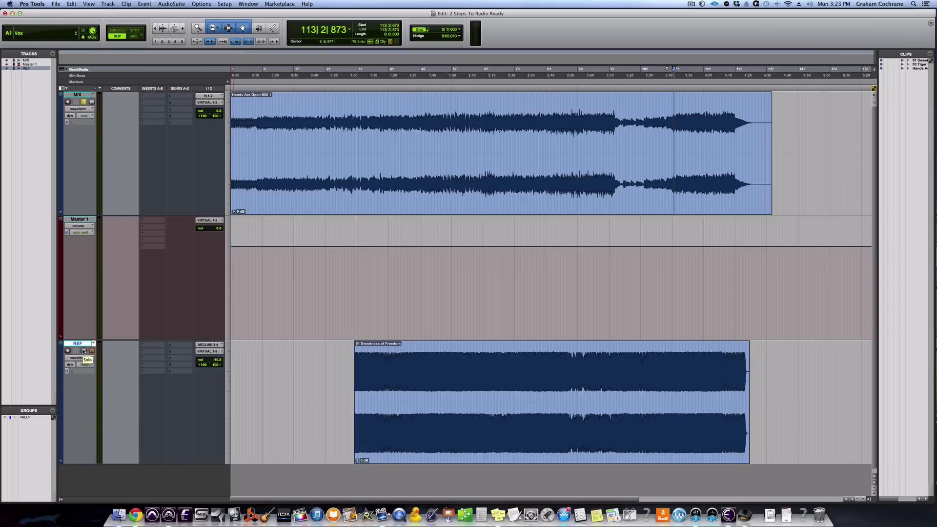
{"action": "key", "text": "super+equal"}
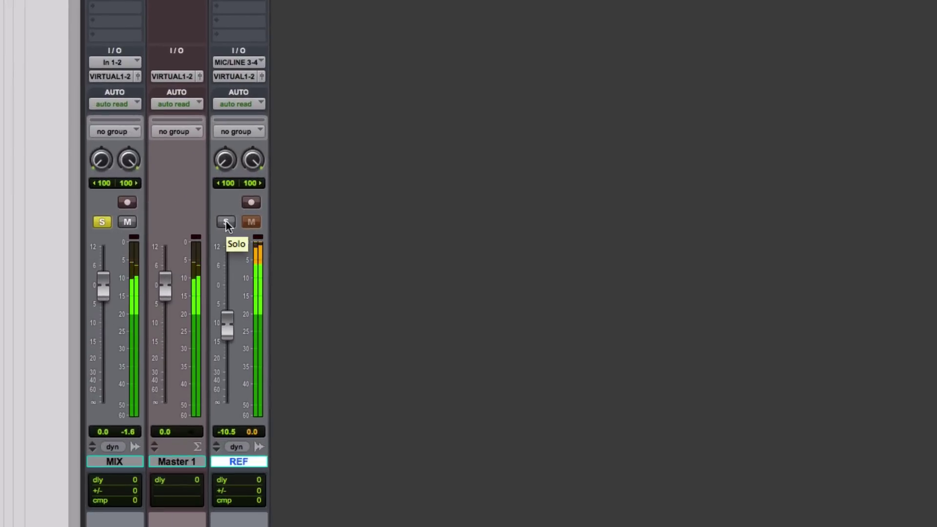
Compare the mix with the reference by alternately soloing the REF and MIX tracks, ending with MIX soloed
{"action": "left_click", "coordinate": [226, 222]}
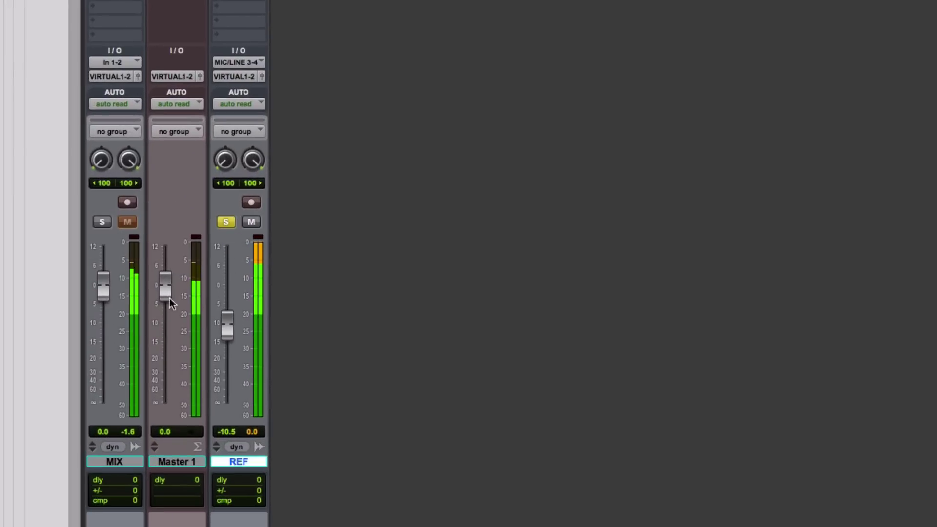
{"action": "left_click", "coordinate": [101, 222]}
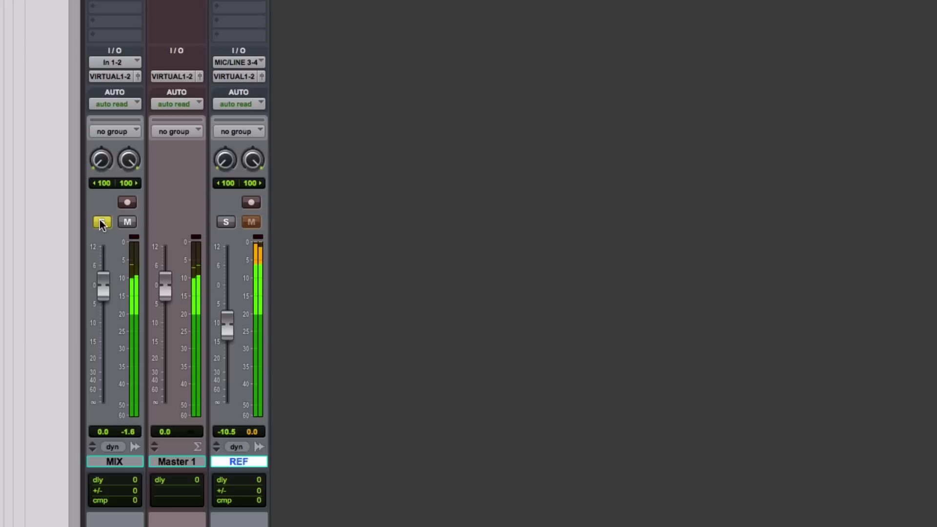
{"action": "left_click", "coordinate": [226, 222]}
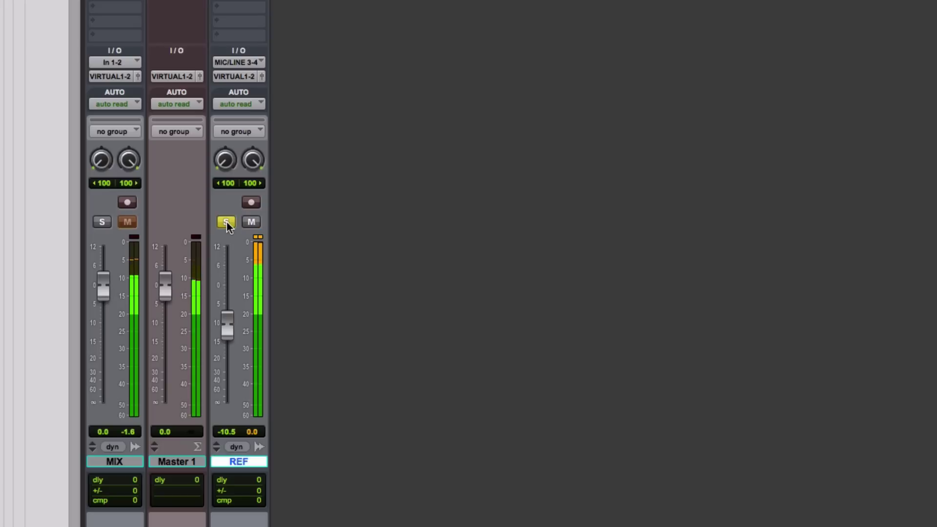
{"action": "left_click", "coordinate": [107, 224]}
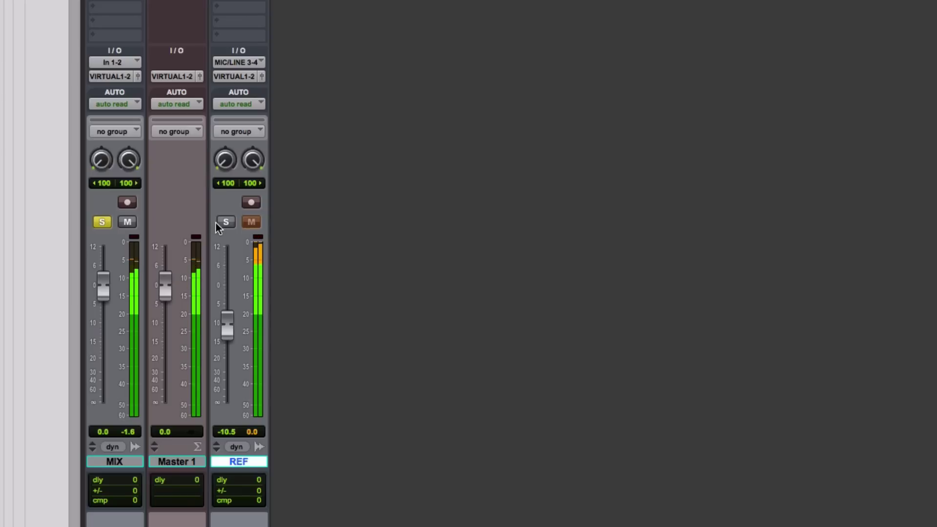
Return to the Edit window and insert Avid's multichannel EQ3 7-Band plug-in on the MIX track's first insert slot
{"action": "key", "text": "super+equal"}
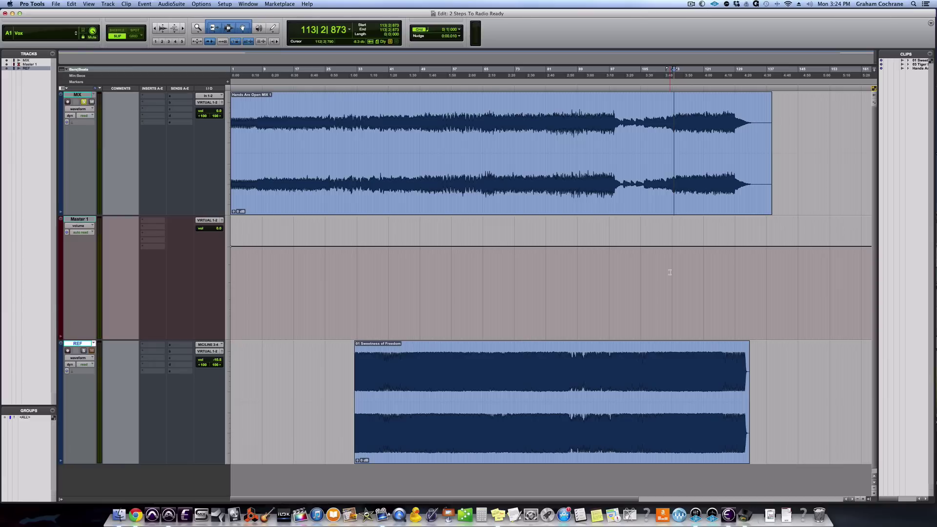
{"action": "left_click", "coordinate": [153, 96]}
{"action": "mouse_move", "coordinate": [185, 122]}
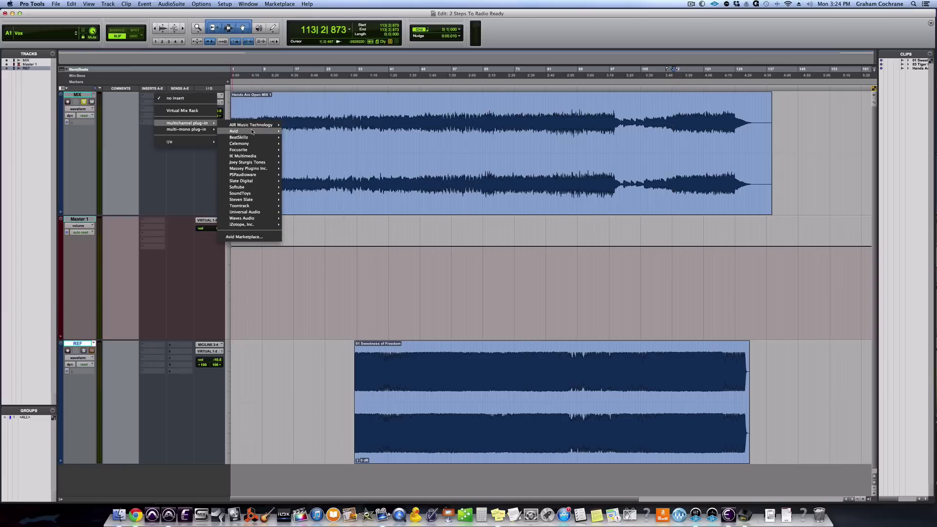
{"action": "mouse_move", "coordinate": [254, 131]}
{"action": "left_click", "coordinate": [334, 189]}
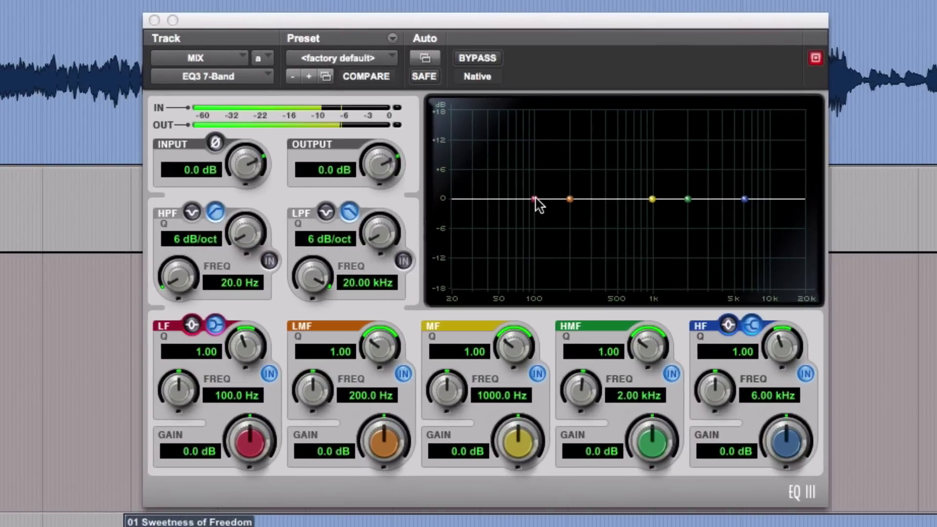
Switch the EQ's LF band to peak and set it to about 51.9 Hz, -1.5 dB gain and Q 1.45
{"action": "left_click", "coordinate": [191, 325]}
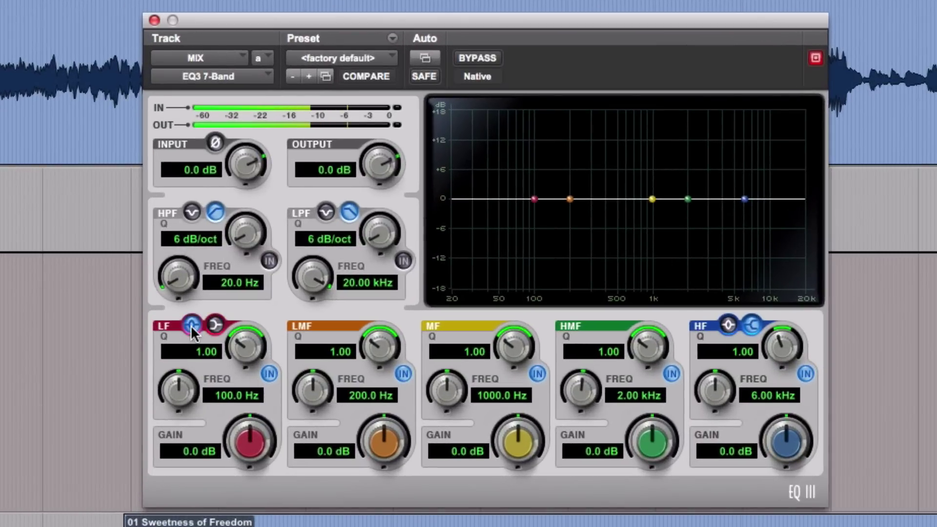
{"action": "left_click_drag", "start_coordinate": [534, 200], "coordinate": [501, 157]}
{"action": "left_click_drag", "start_coordinate": [241, 438], "coordinate": [232, 526]}
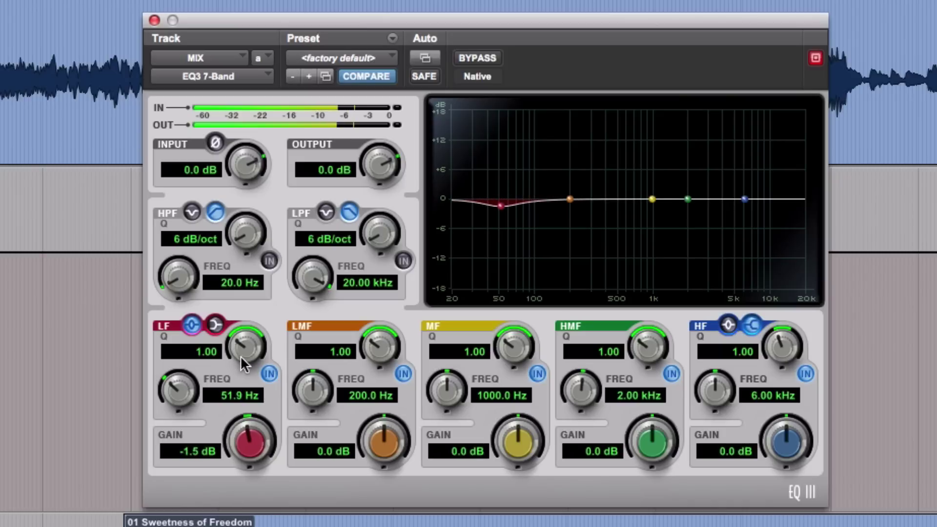
{"action": "left_click_drag", "start_coordinate": [244, 339], "coordinate": [250, 317]}
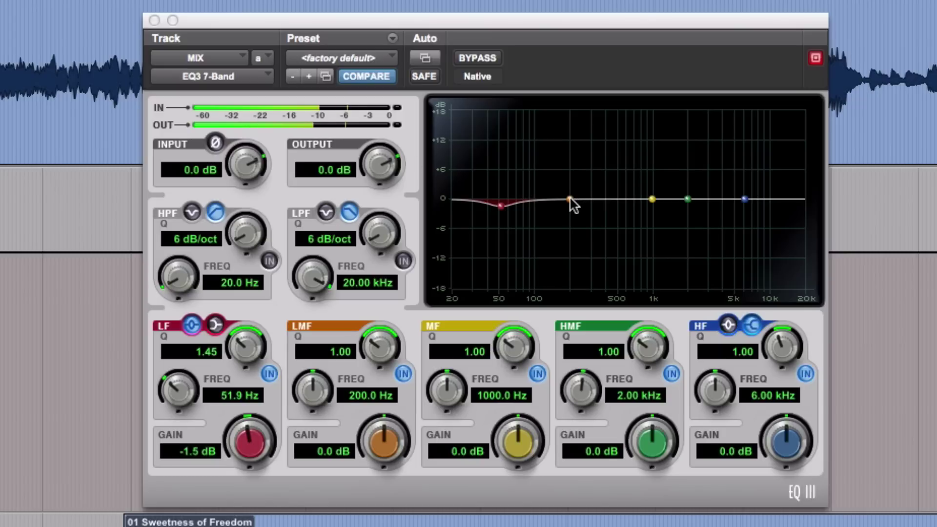
Move the LMF band to about 208 Hz and set its gain to 1 dB
{"action": "left_click_drag", "start_coordinate": [570, 200], "coordinate": [570, 165]}
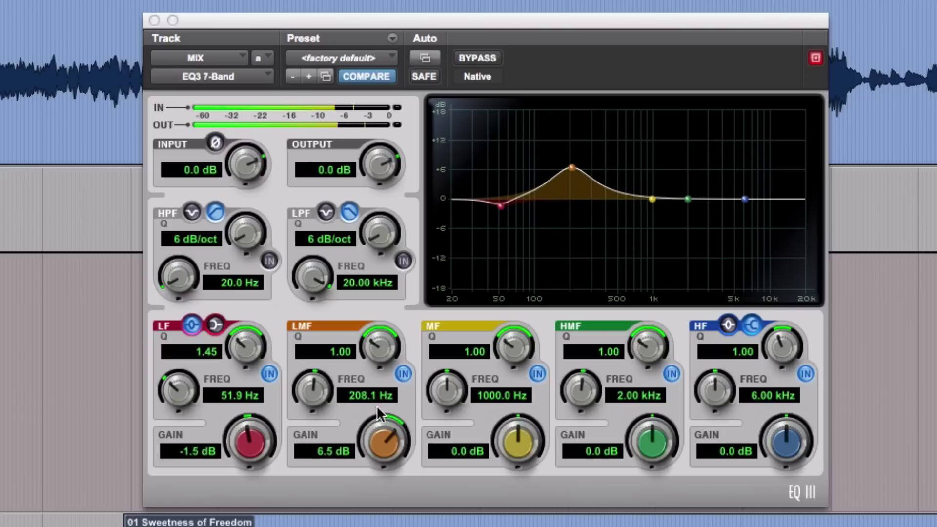
{"action": "left_click", "coordinate": [345, 456]}
{"action": "type", "text": "1"}
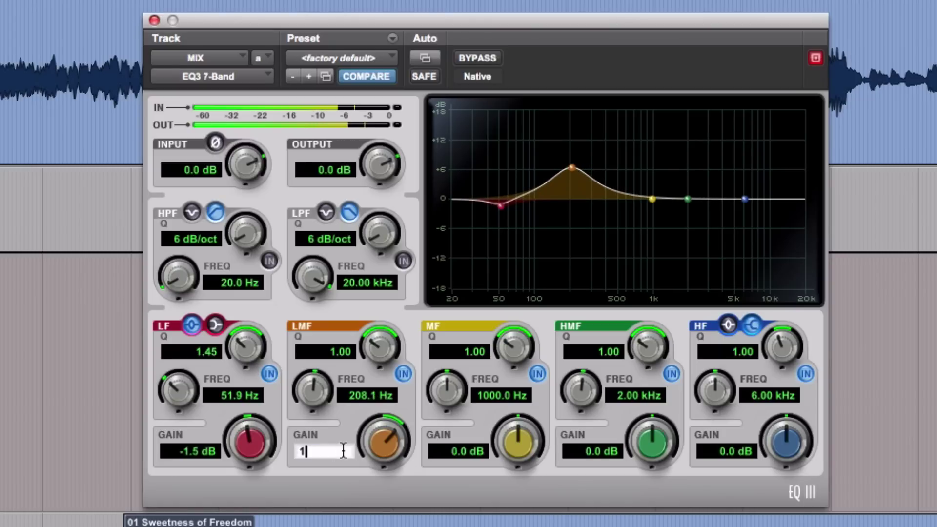
{"action": "key", "text": "Return"}
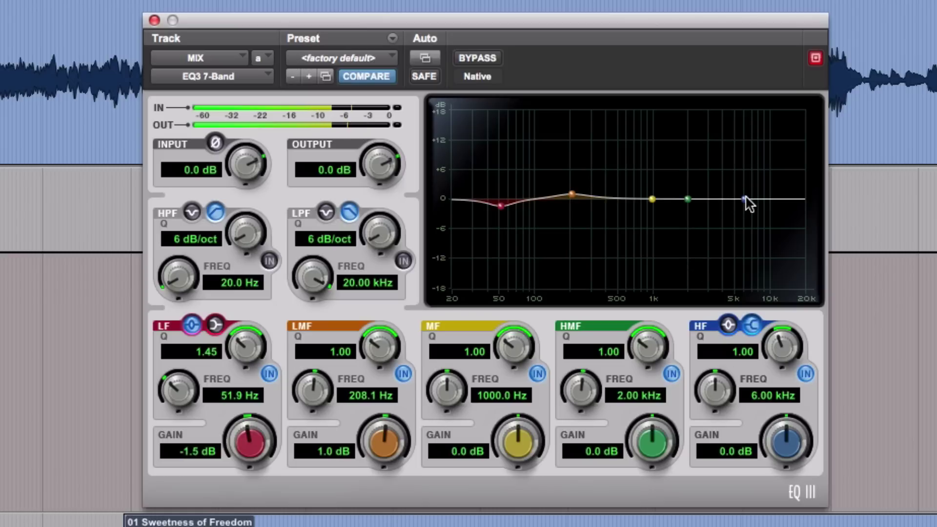
Move the HMF band to about 3.93 kHz and set the HF shelf to about 12.67 kHz with -1.5 dB gain
{"action": "left_click_drag", "start_coordinate": [687, 197], "coordinate": [720, 197]}
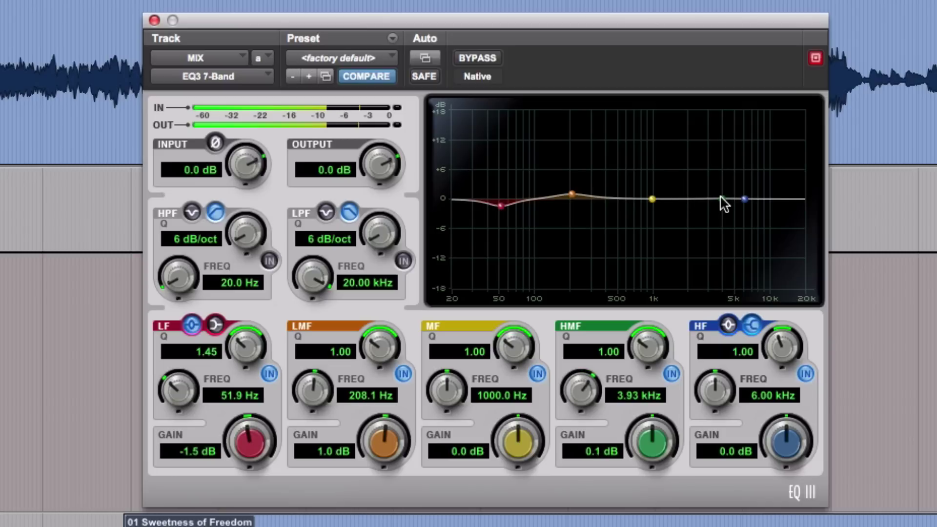
{"action": "left_click_drag", "start_coordinate": [744, 198], "coordinate": [780, 201]}
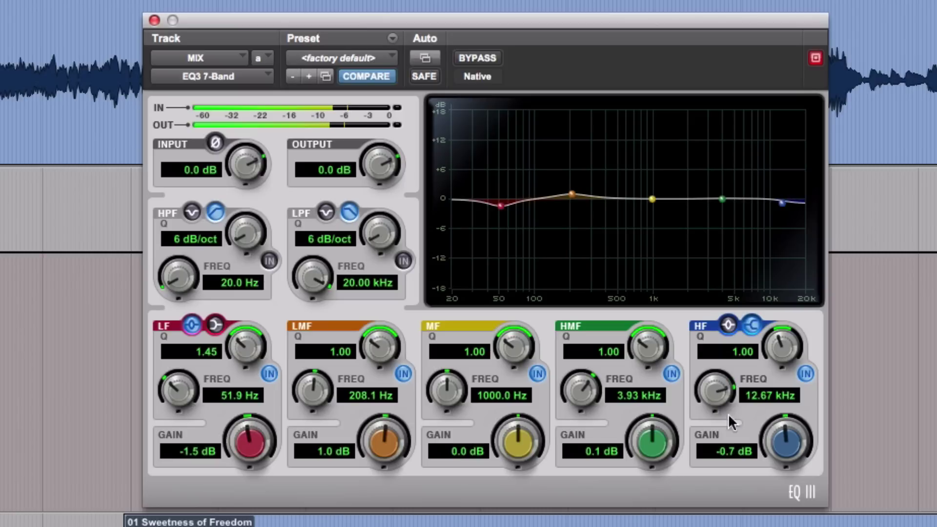
{"action": "left_click", "coordinate": [723, 446]}
{"action": "type", "text": "-1.5"}
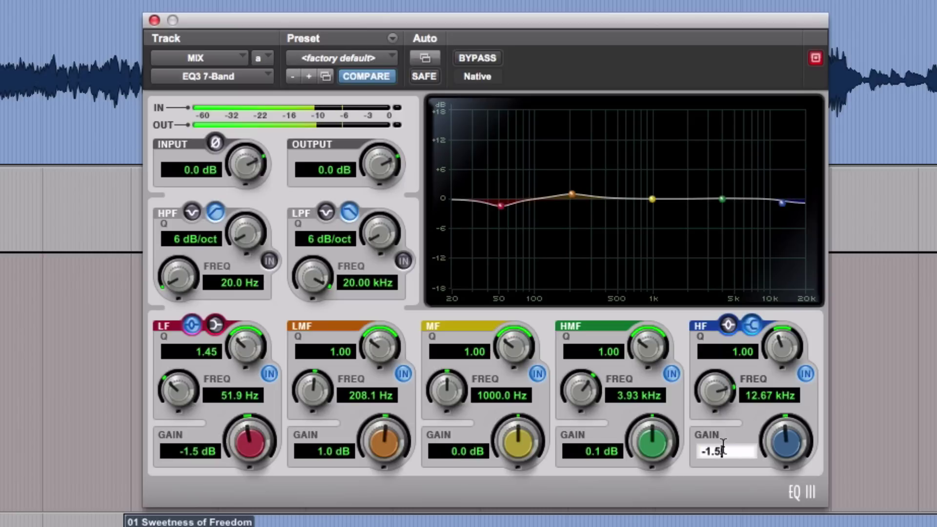
{"action": "key", "text": "Return"}
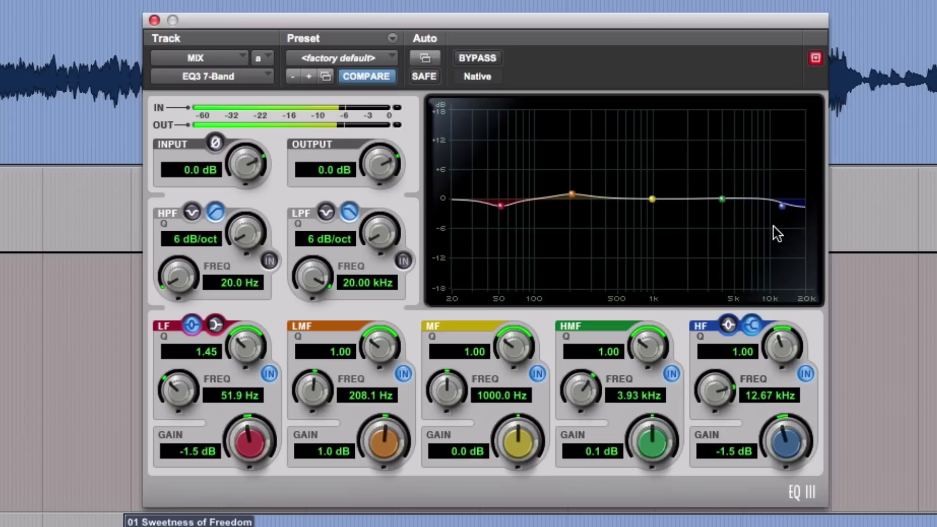
Move the HMF band to about 5.73 kHz and set its gain to 0.5 dB
{"action": "left_click_drag", "start_coordinate": [723, 198], "coordinate": [741, 187]}
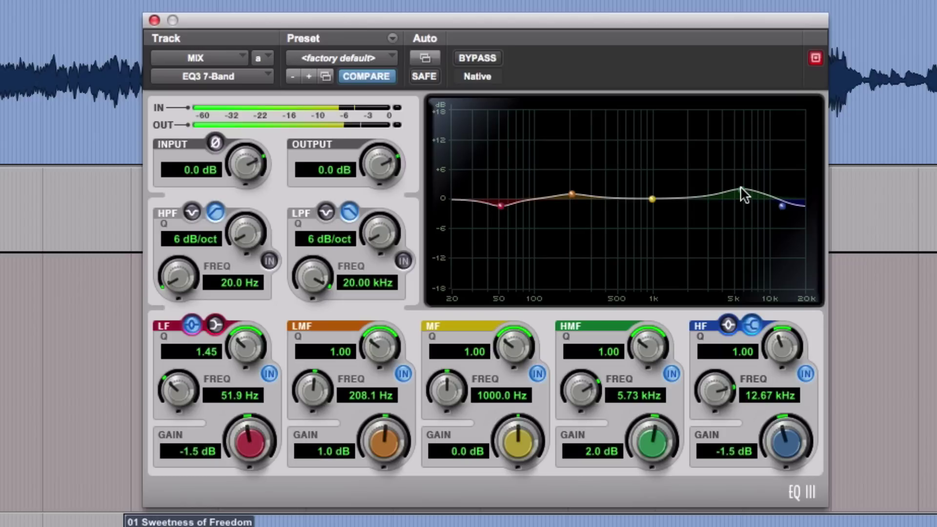
{"action": "left_click_drag", "start_coordinate": [740, 188], "coordinate": [740, 189]}
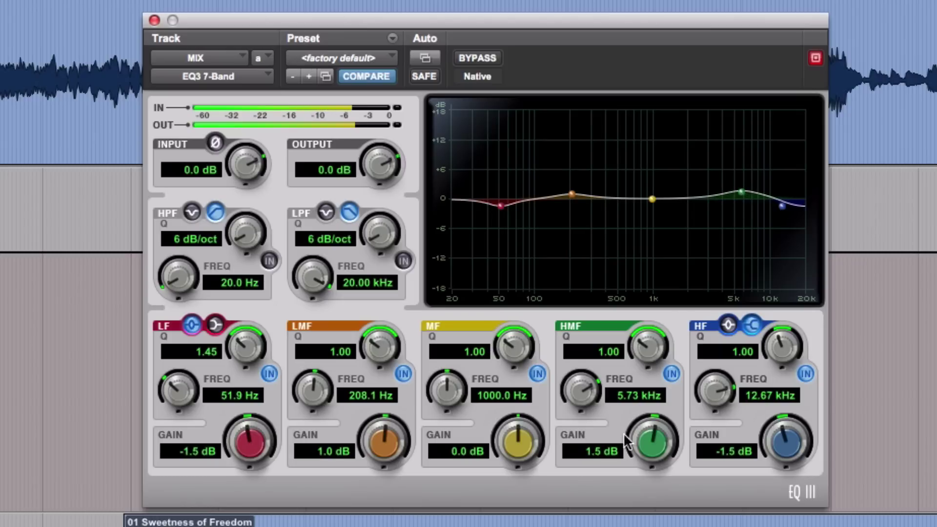
{"action": "left_click", "coordinate": [597, 453]}
{"action": "type", "text": "1"}
{"action": "key", "text": "BackSpace"}
{"action": "type", "text": ".5"}
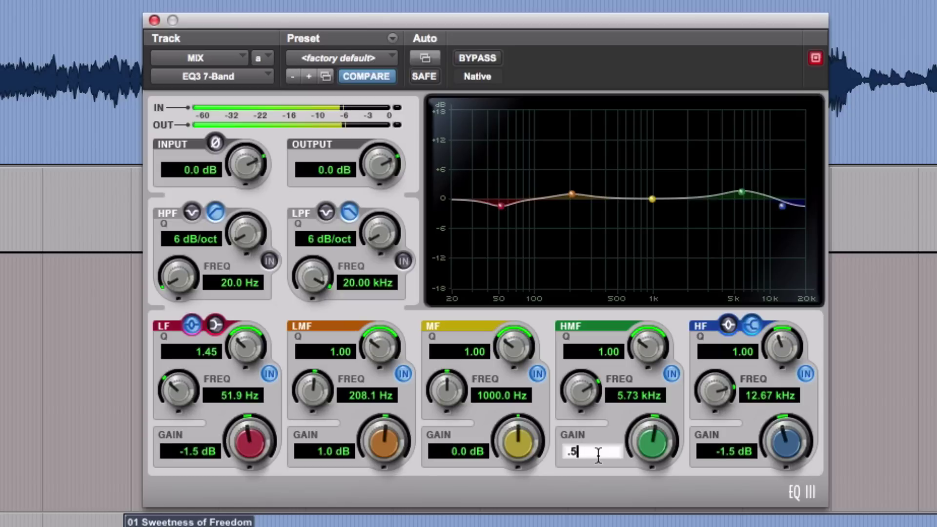
{"action": "key", "text": "Return"}
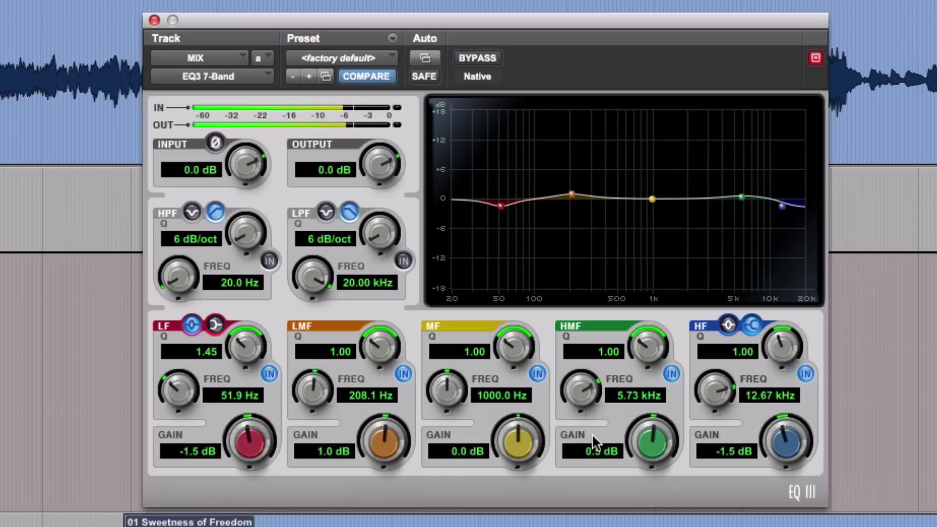
Set the HMF band's gain to 1 dB and compare the mix with the EQ bypassed and active
{"action": "left_click", "coordinate": [594, 451]}
{"action": "type", "text": "1"}
{"action": "key", "text": "Return"}
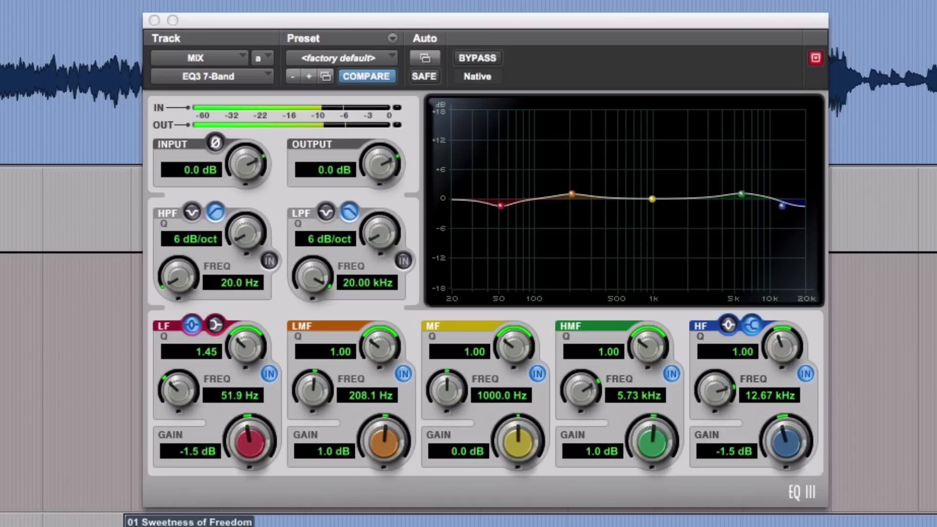
{"action": "left_click", "coordinate": [477, 58]}
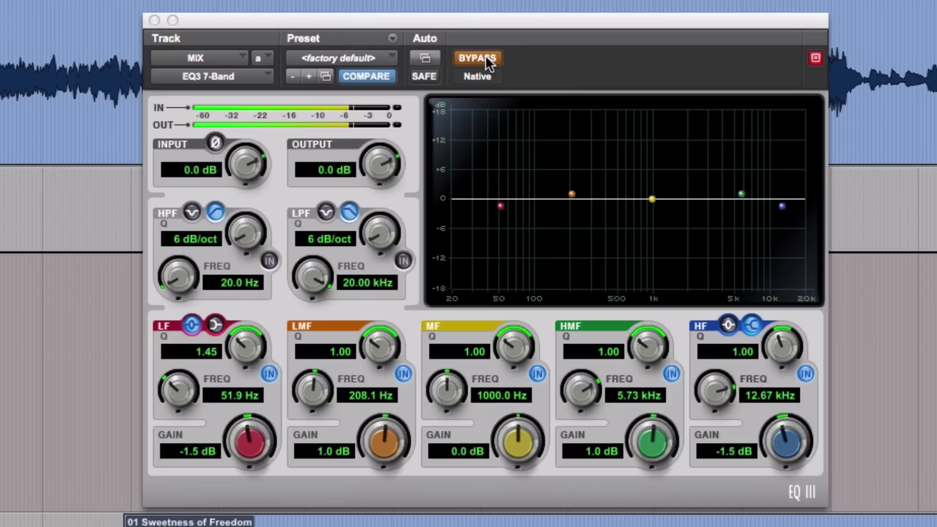
{"action": "left_click", "coordinate": [486, 56]}
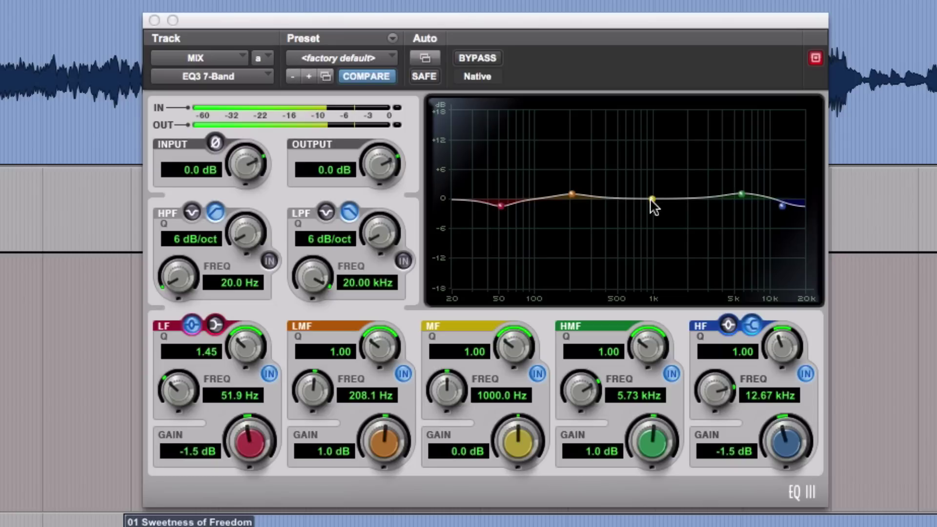
Set the MF band to about 2.54 kHz with -1 dB gain and a Q of about 1.40
{"action": "left_click_drag", "start_coordinate": [650, 200], "coordinate": [698, 171]}
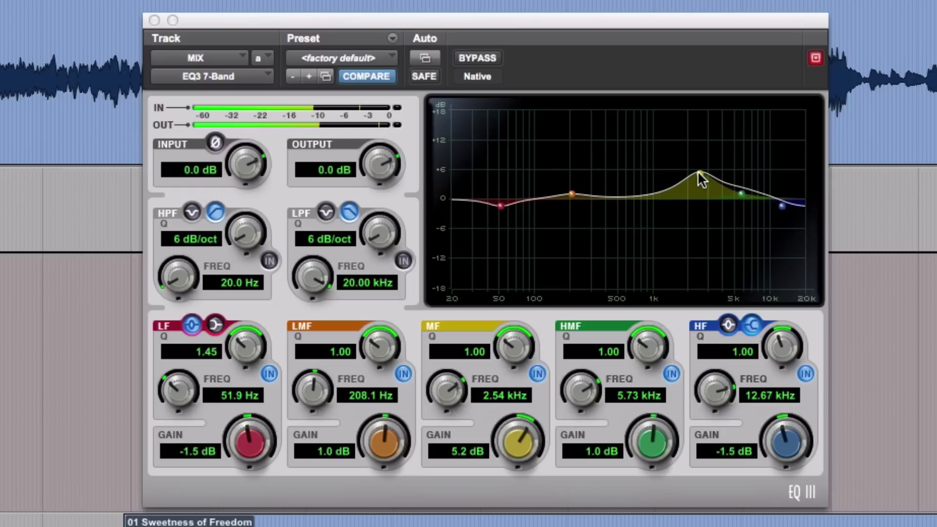
{"action": "left_click_drag", "start_coordinate": [505, 432], "coordinate": [514, 481]}
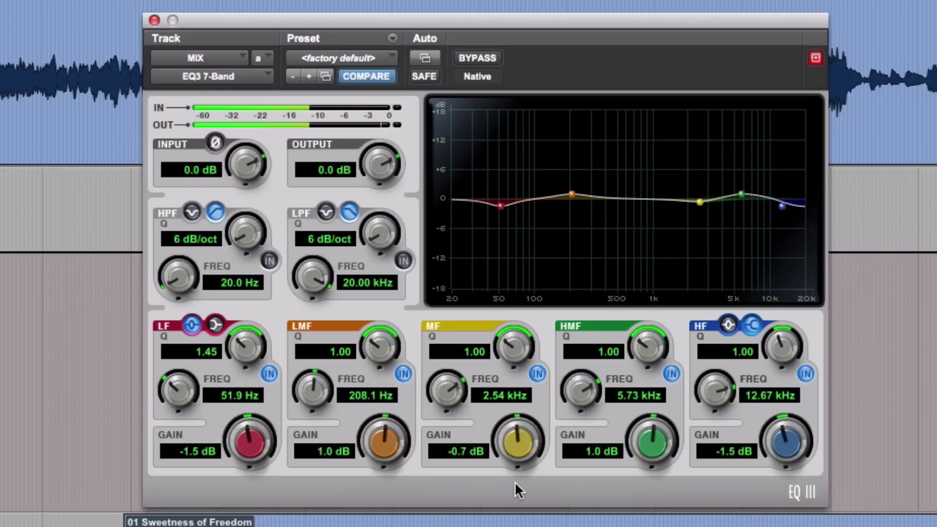
{"action": "left_click", "coordinate": [472, 450]}
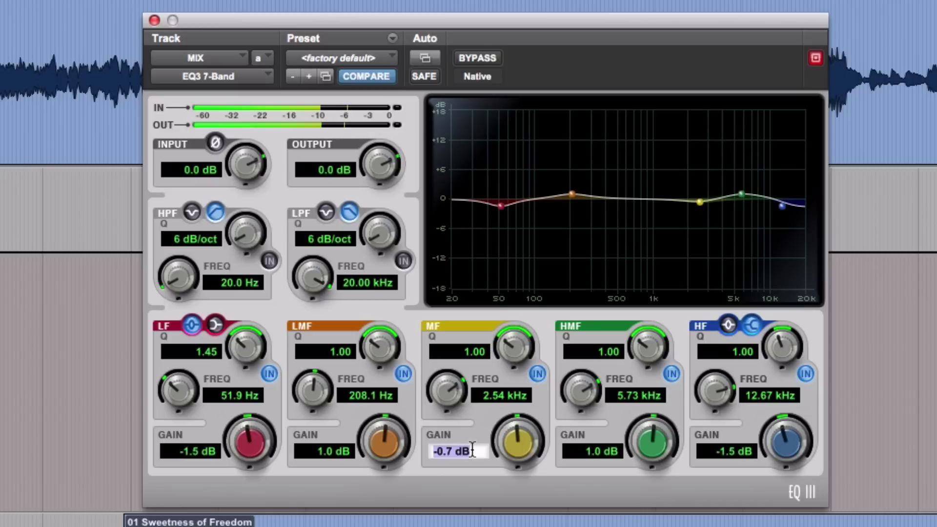
{"action": "type", "text": "-1"}
{"action": "key", "text": "Return"}
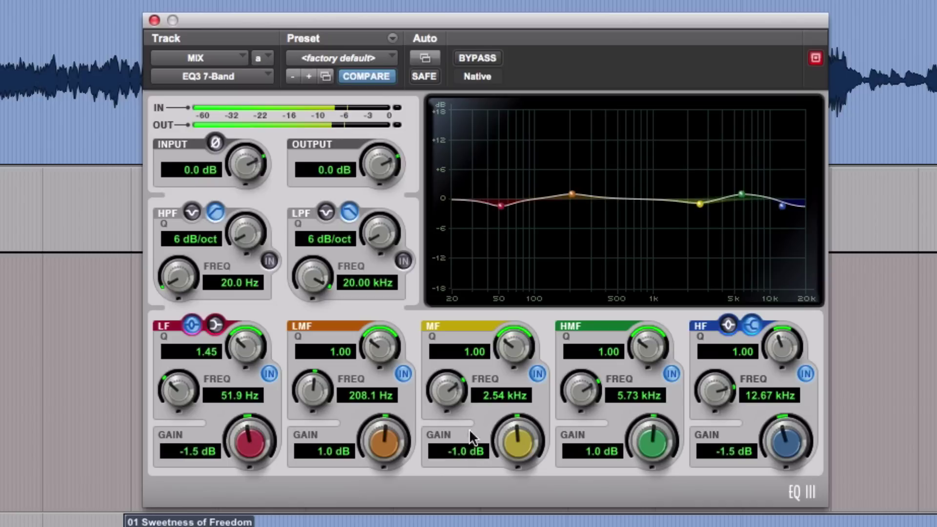
{"action": "left_click_drag", "start_coordinate": [505, 343], "coordinate": [506, 335]}
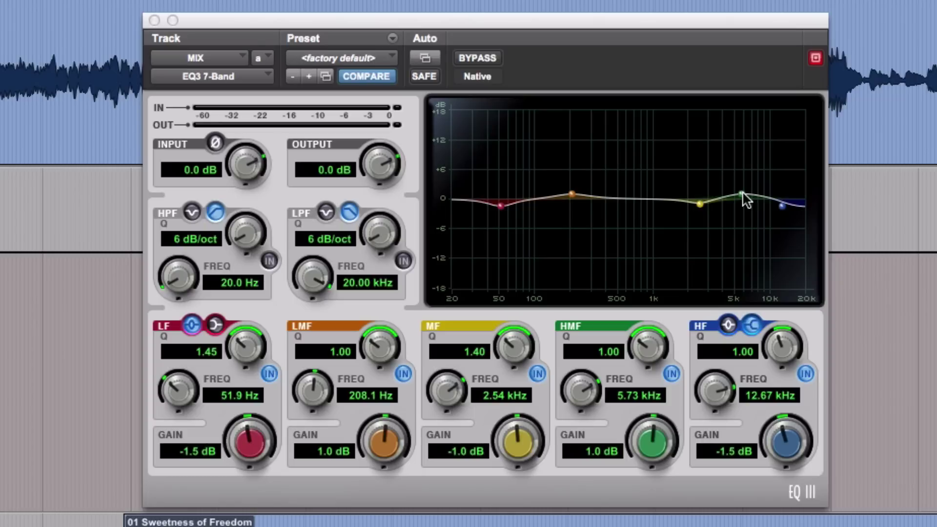
Set the HMF band's frequency to 6 kHz
{"action": "left_click", "coordinate": [628, 392]}
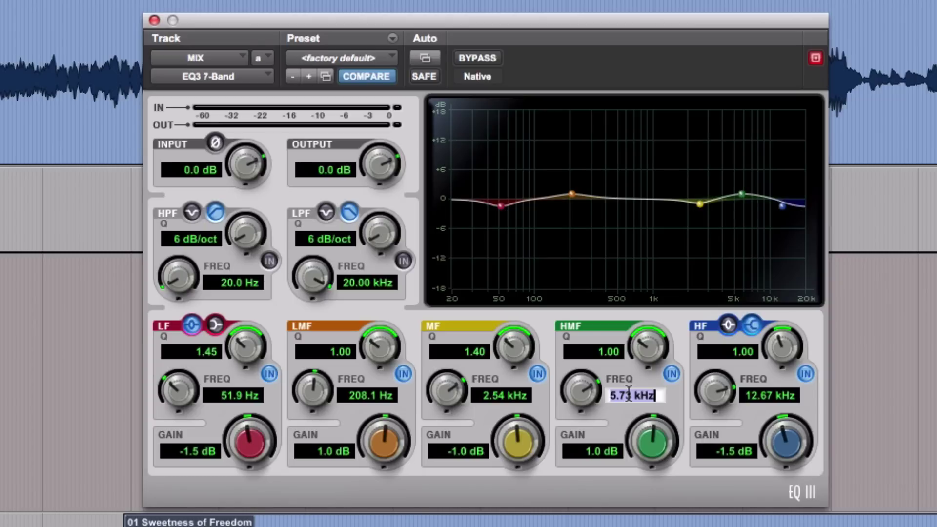
{"action": "type", "text": "6000"}
{"action": "key", "text": "Return"}
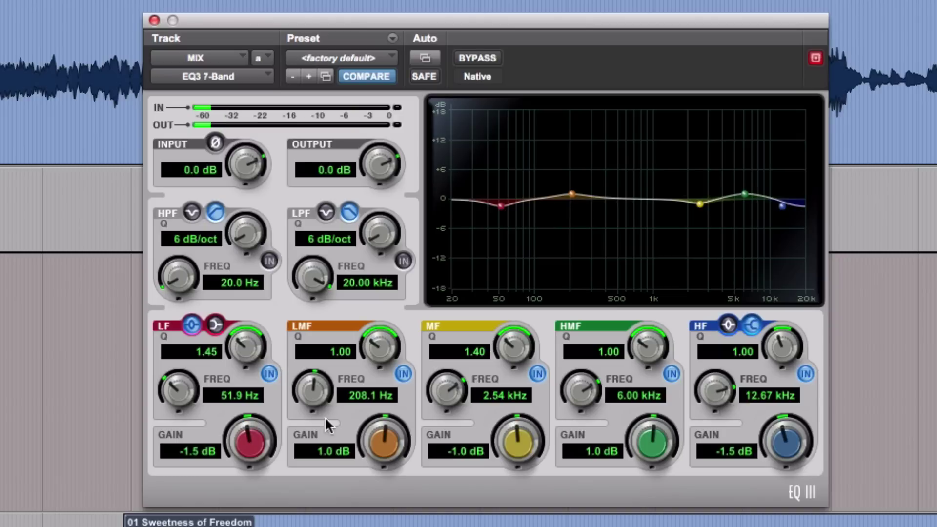
Set the band gains to 1.5 dB for LMF, -1.5 dB for MF and 1.5 dB for HMF
{"action": "left_click", "coordinate": [321, 453]}
{"action": "type", "text": "1.5"}
{"action": "key", "text": "Return"}
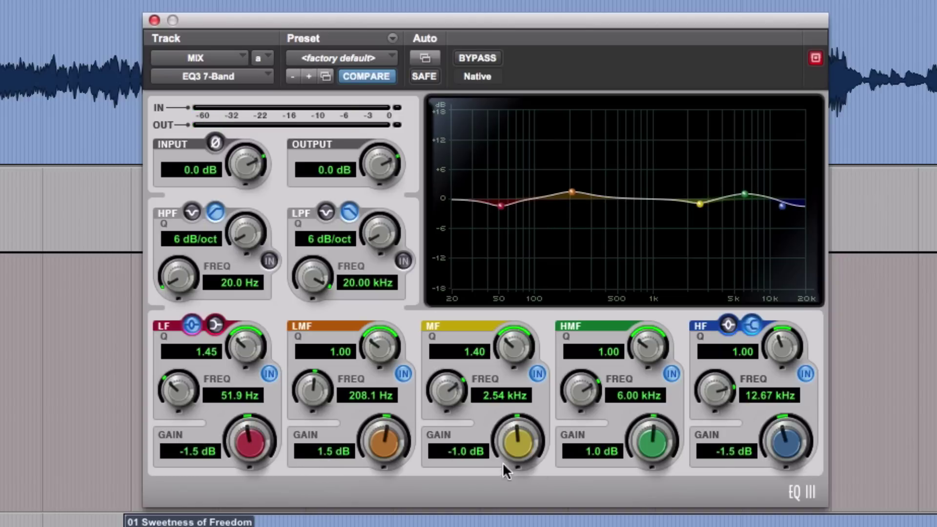
{"action": "left_click", "coordinate": [454, 453]}
{"action": "type", "text": "-1.5"}
{"action": "key", "text": "Return"}
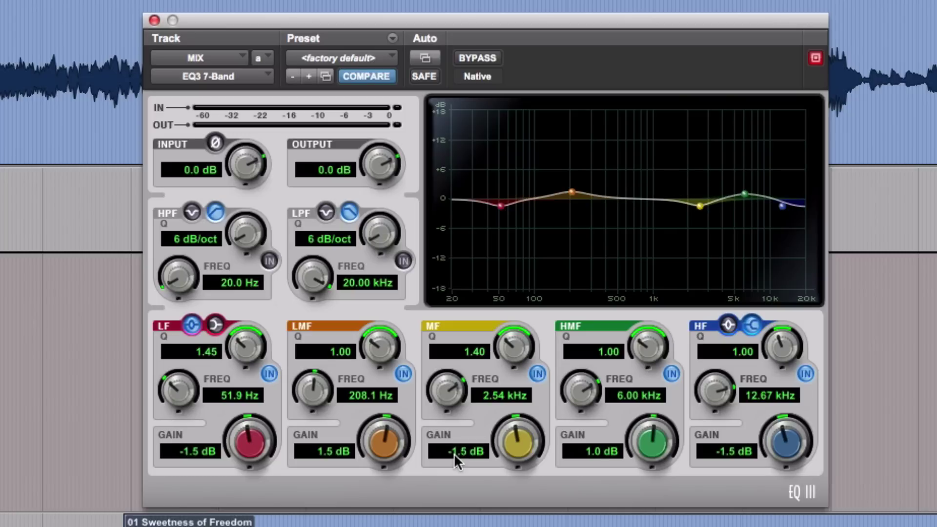
{"action": "left_click", "coordinate": [602, 455]}
{"action": "type", "text": "1.5"}
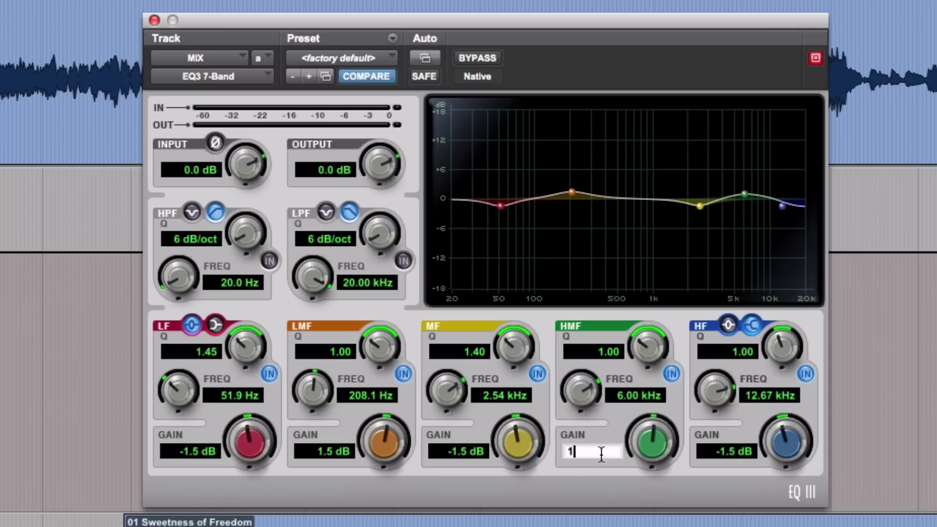
{"action": "key", "text": "Return"}
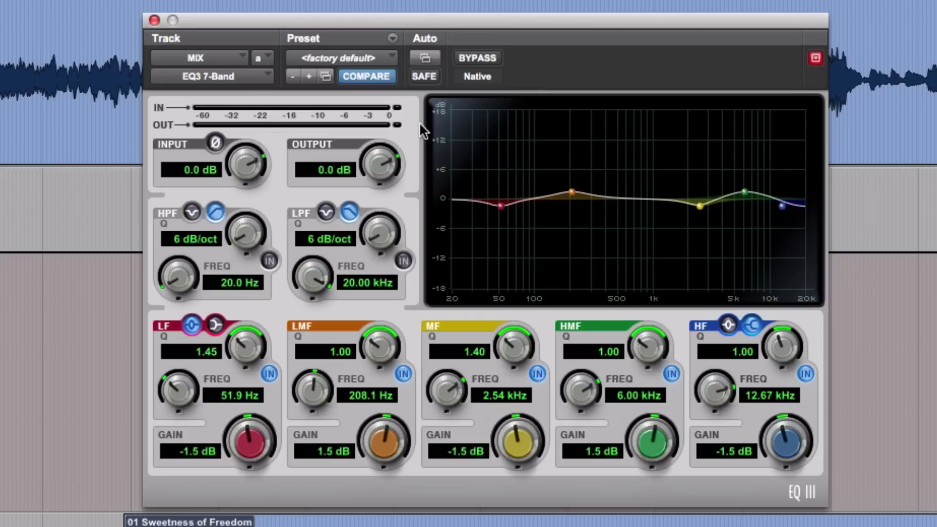
Play the mix, try an EQ output gain of 1 dB and settle on 0.5 dB
{"action": "key", "text": "space"}
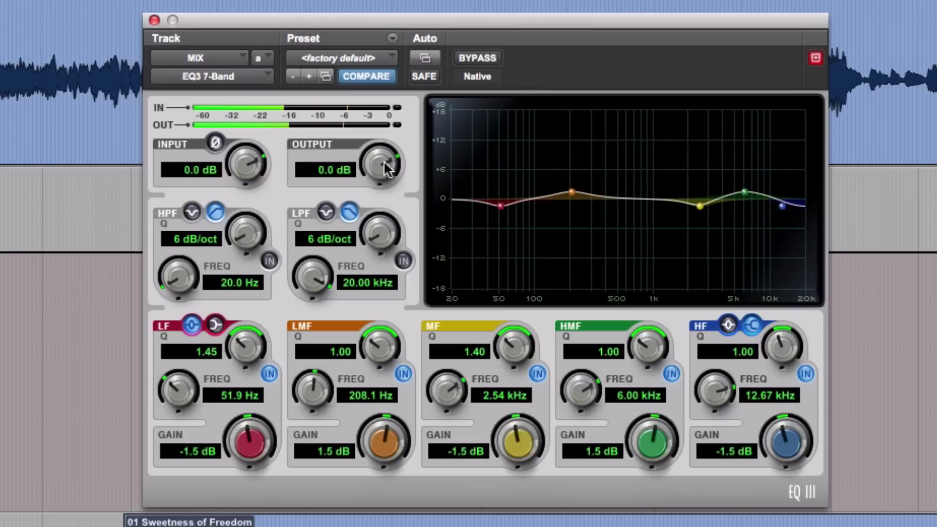
{"action": "left_click", "coordinate": [331, 170]}
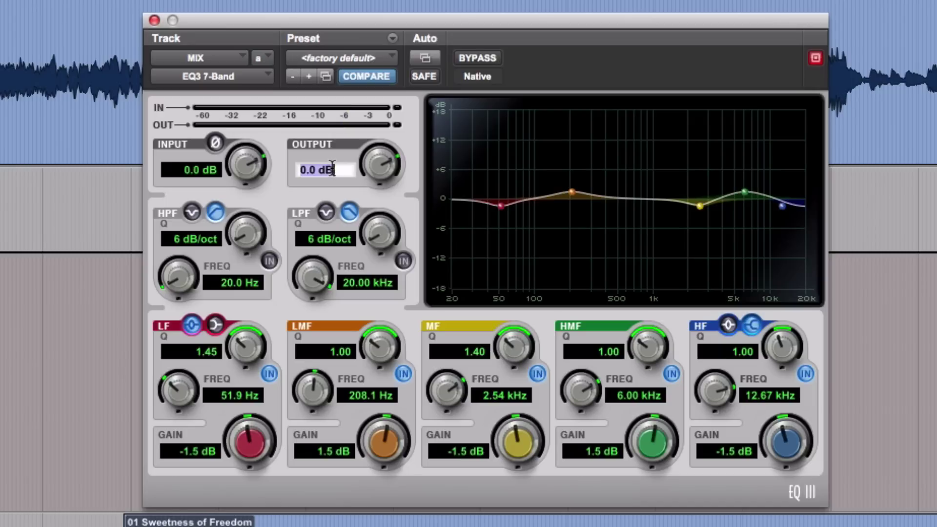
{"action": "type", "text": "1"}
{"action": "key", "text": "Return"}
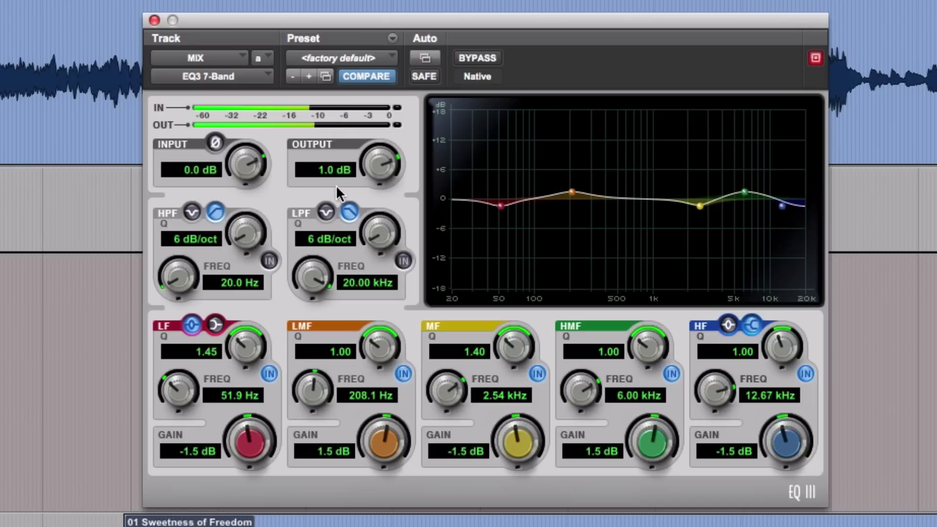
{"action": "left_click", "coordinate": [332, 173]}
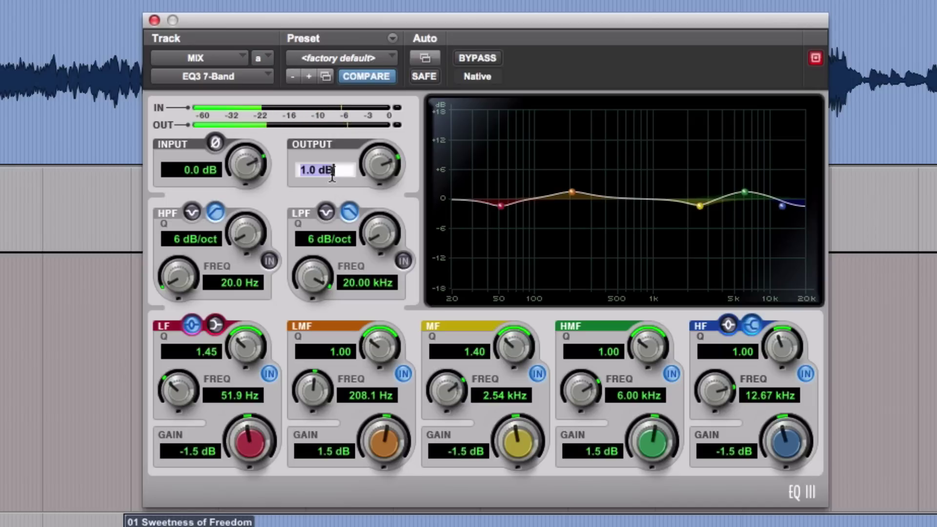
{"action": "type", "text": ".5"}
{"action": "key", "text": "Return"}
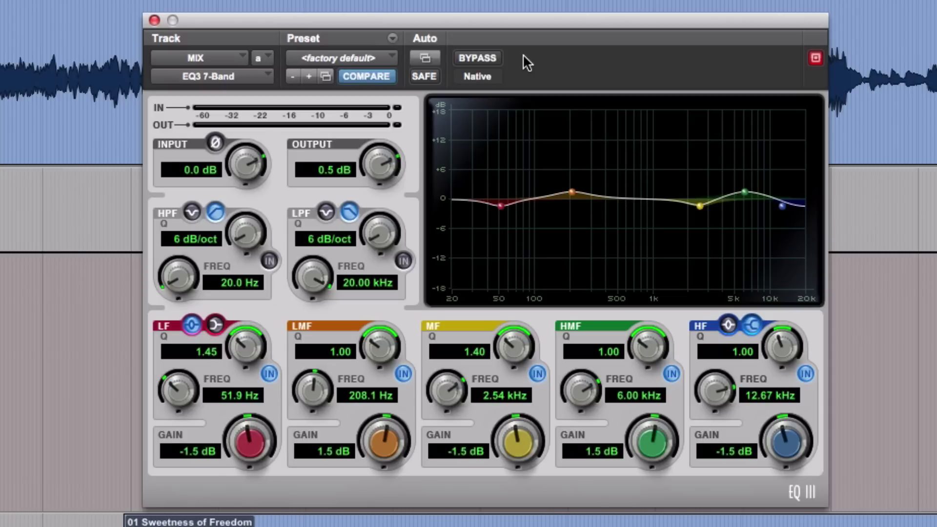
Play the mix and compare its sound with the EQ repeatedly bypassed and active, leaving the EQ active
{"action": "key", "text": "space"}
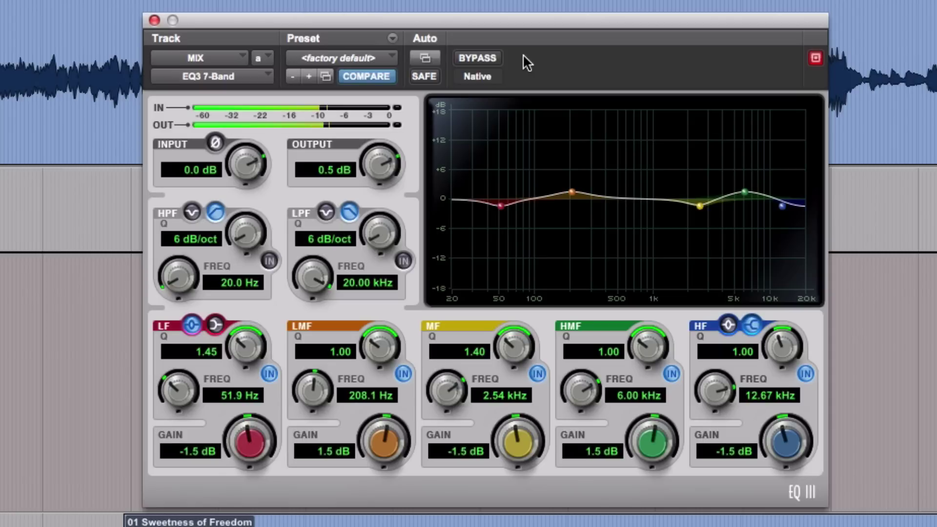
{"action": "left_click", "coordinate": [488, 57]}
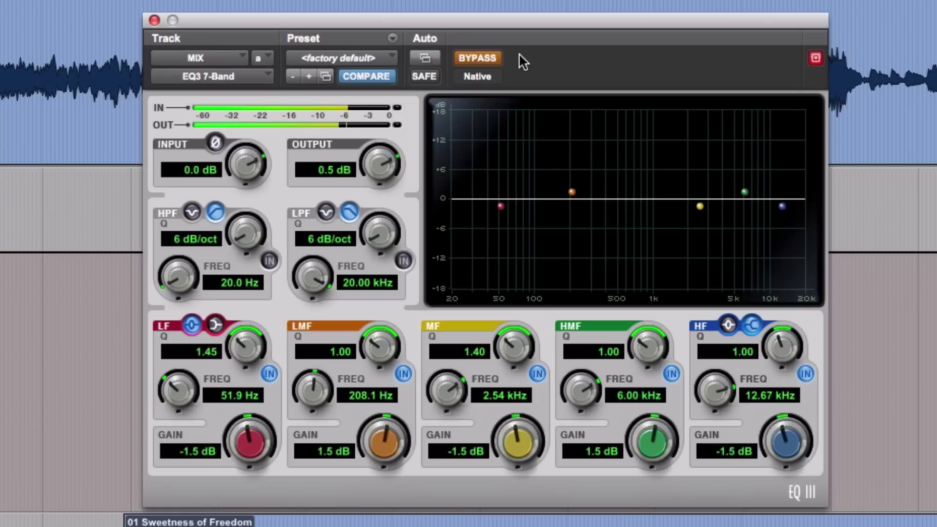
{"action": "left_click", "coordinate": [491, 58]}
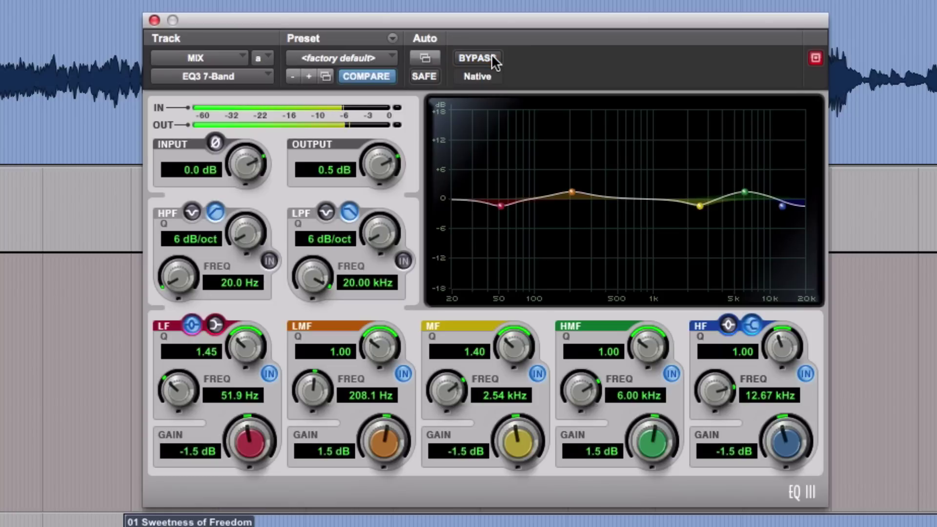
{"action": "left_click", "coordinate": [493, 58]}
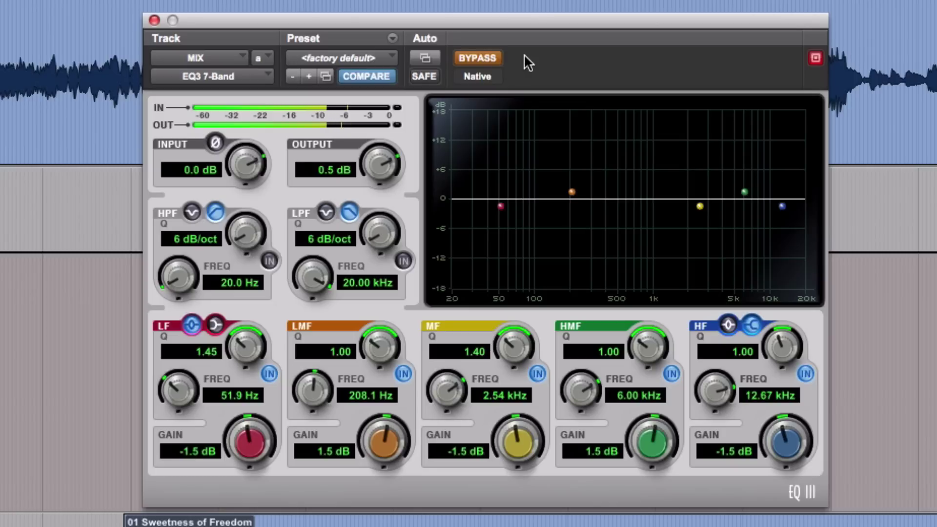
{"action": "left_click", "coordinate": [493, 58]}
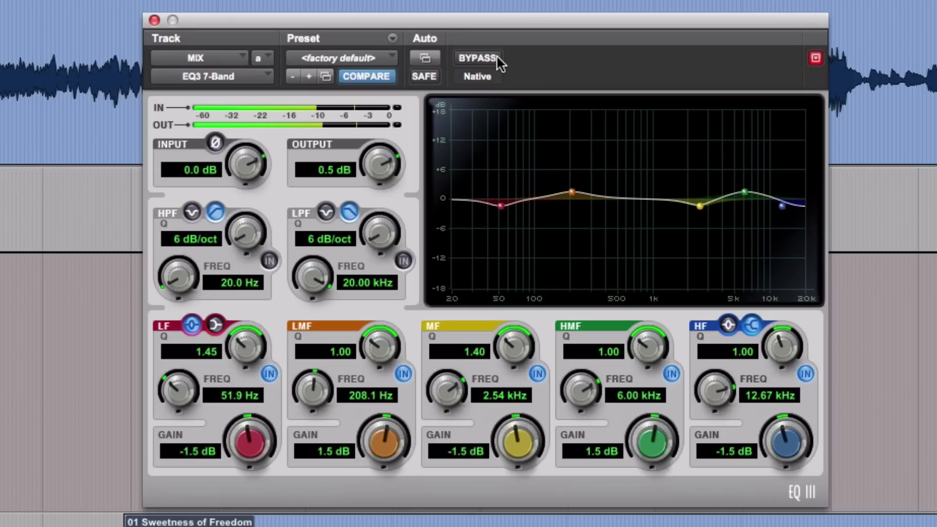
{"action": "left_click", "coordinate": [500, 63]}
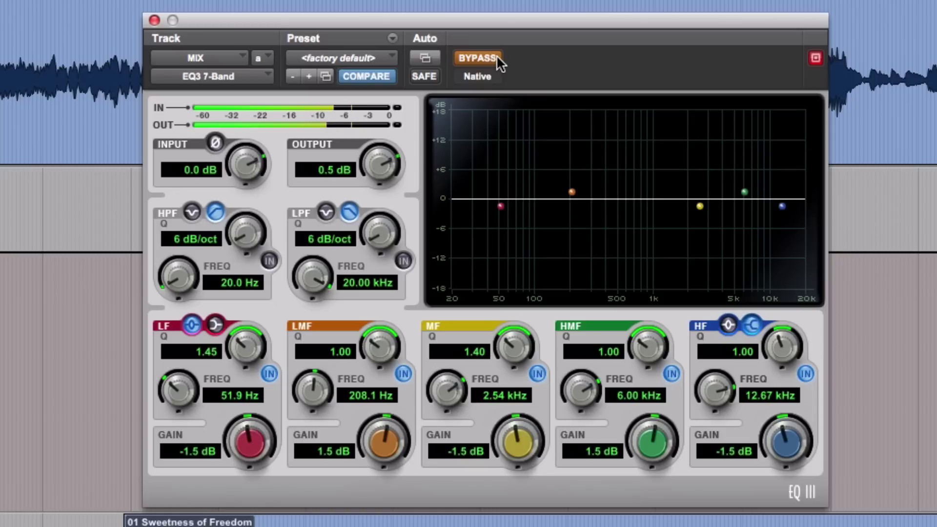
{"action": "left_click", "coordinate": [500, 62]}
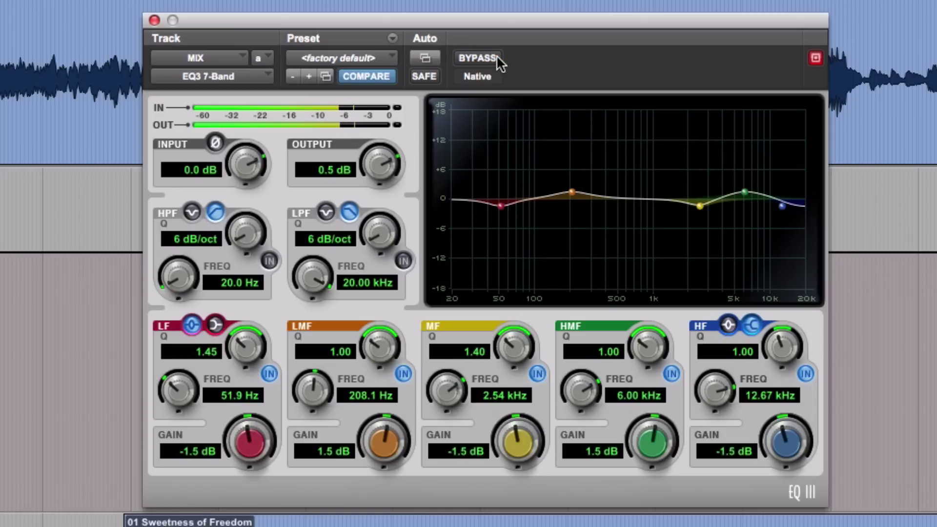
{"action": "left_click", "coordinate": [500, 63]}
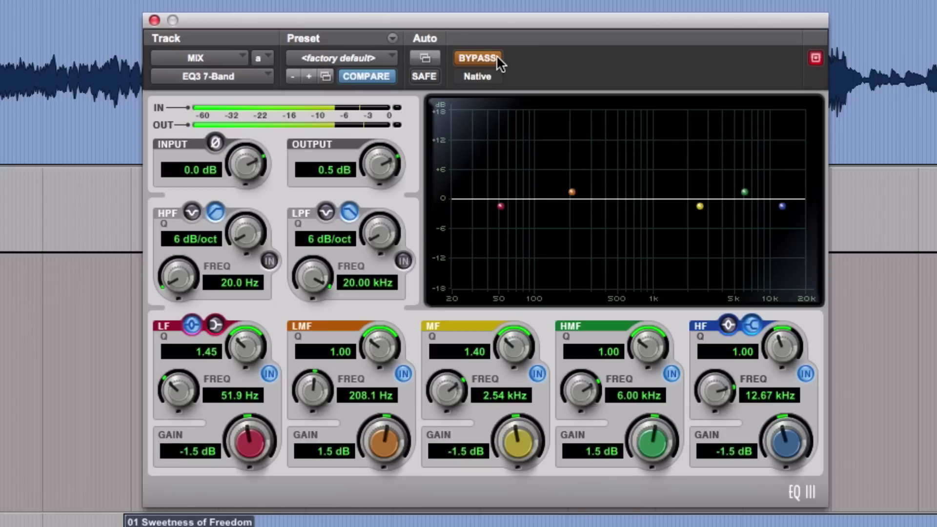
{"action": "left_click", "coordinate": [500, 62]}
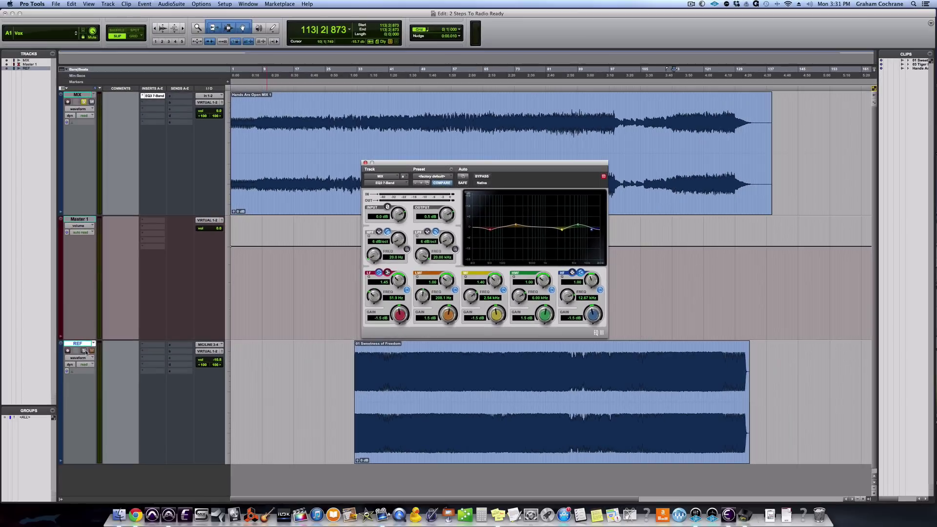
Compare the equalized mix with the reference by soloing the REF and MIX tracks alternately during playback
{"action": "key", "text": "space"}
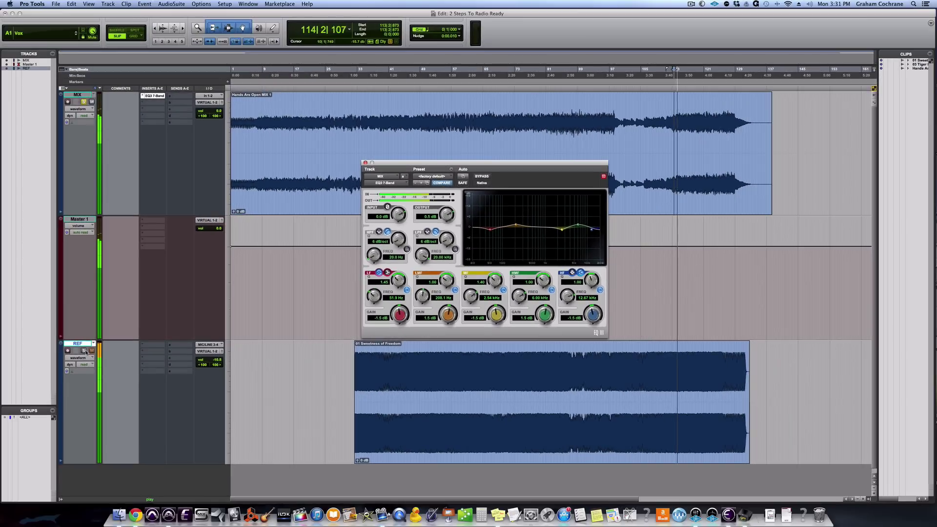
{"action": "left_click", "coordinate": [85, 351]}
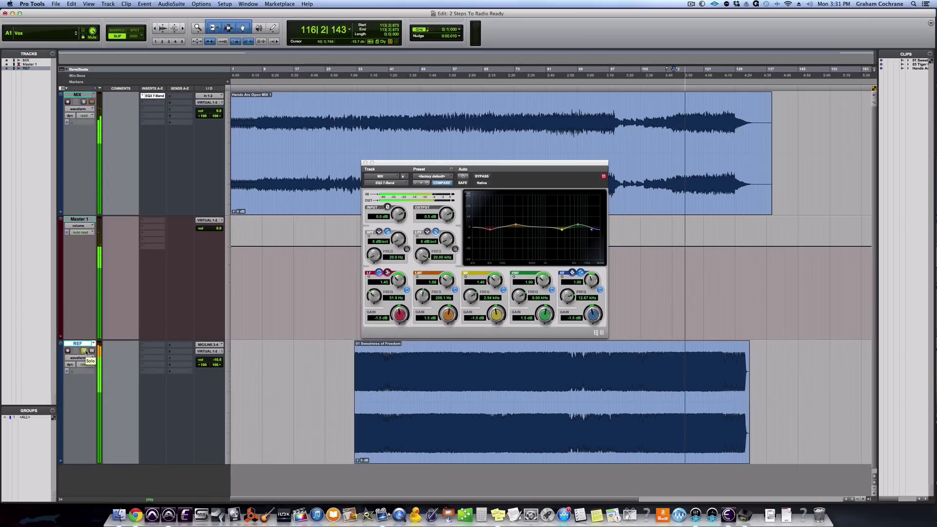
{"action": "left_click", "coordinate": [83, 102]}
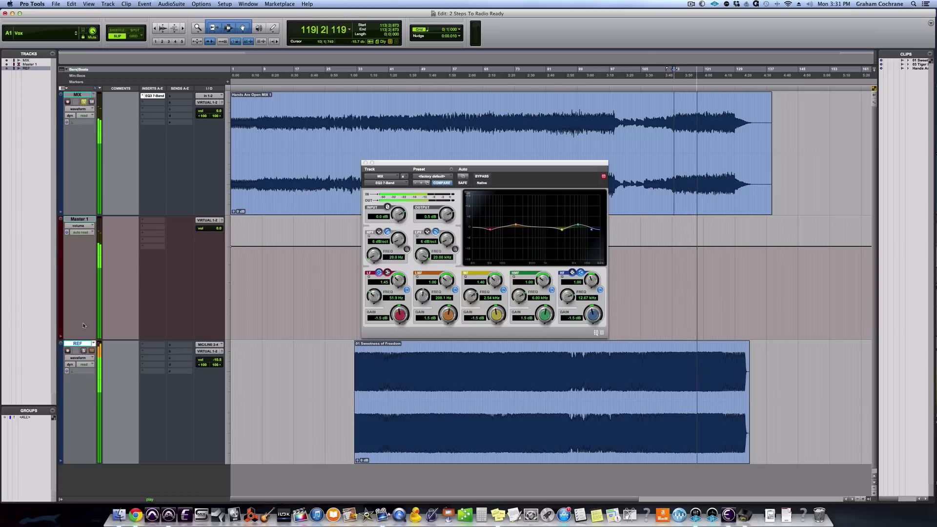
{"action": "left_click", "coordinate": [85, 352]}
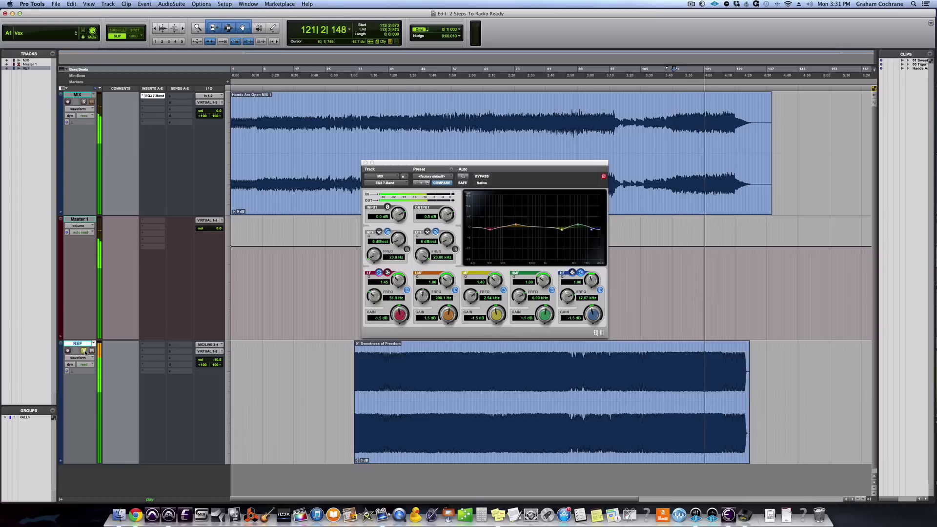
{"action": "left_click", "coordinate": [84, 102]}
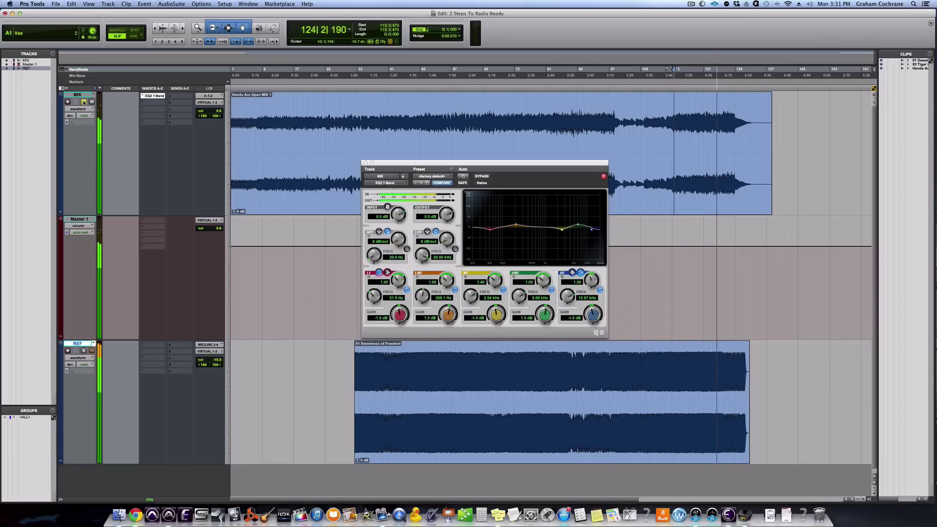
{"action": "key", "text": "space"}
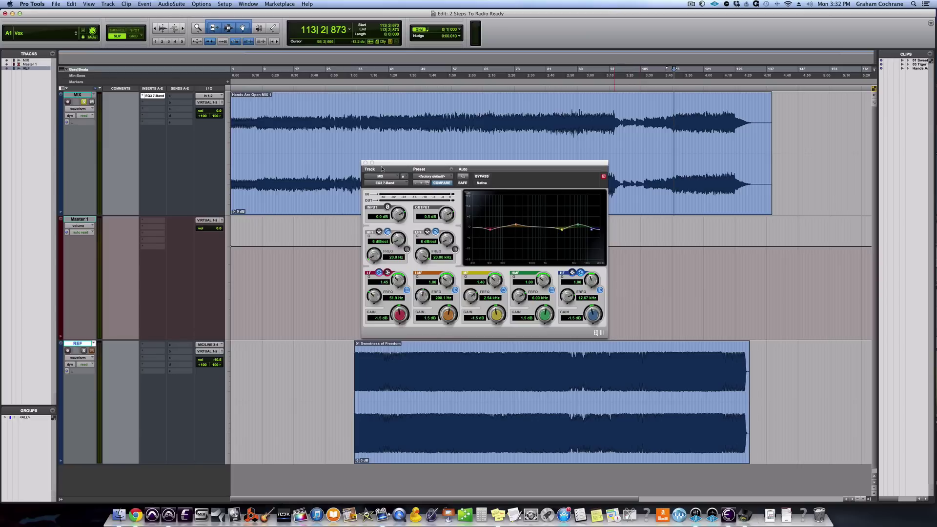
Close the EQ window and add the Maxim limiter as a multichannel plug-in after the EQ on the MIX track
{"action": "left_click", "coordinate": [366, 163]}
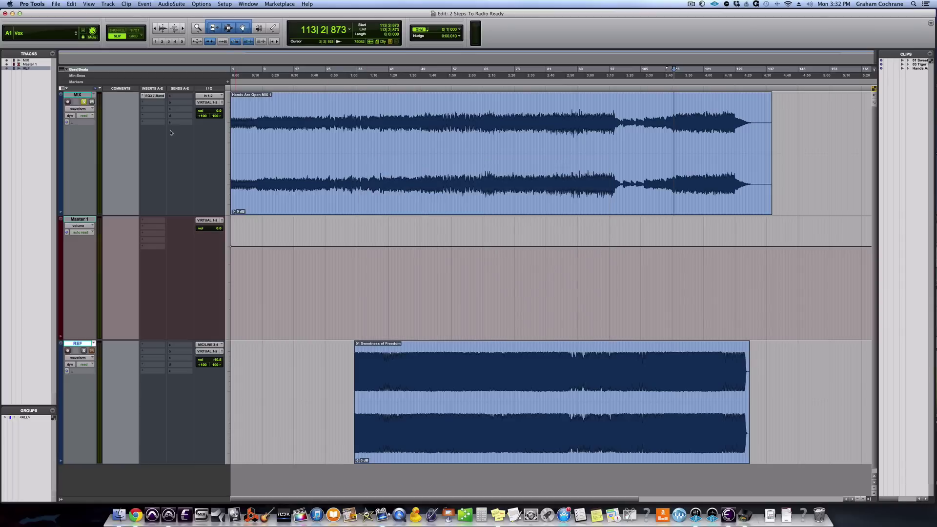
{"action": "left_click", "coordinate": [155, 103]}
{"action": "mouse_move", "coordinate": [193, 130]}
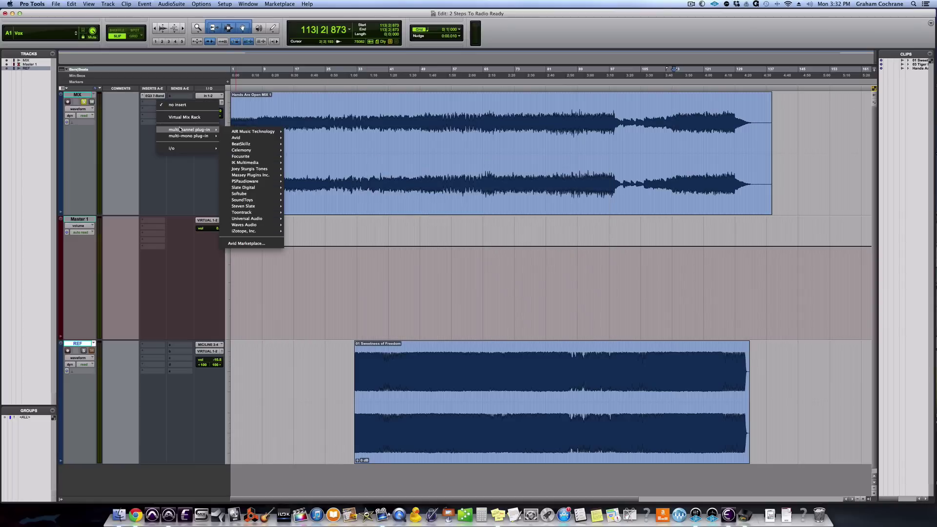
{"action": "mouse_move", "coordinate": [249, 188]}
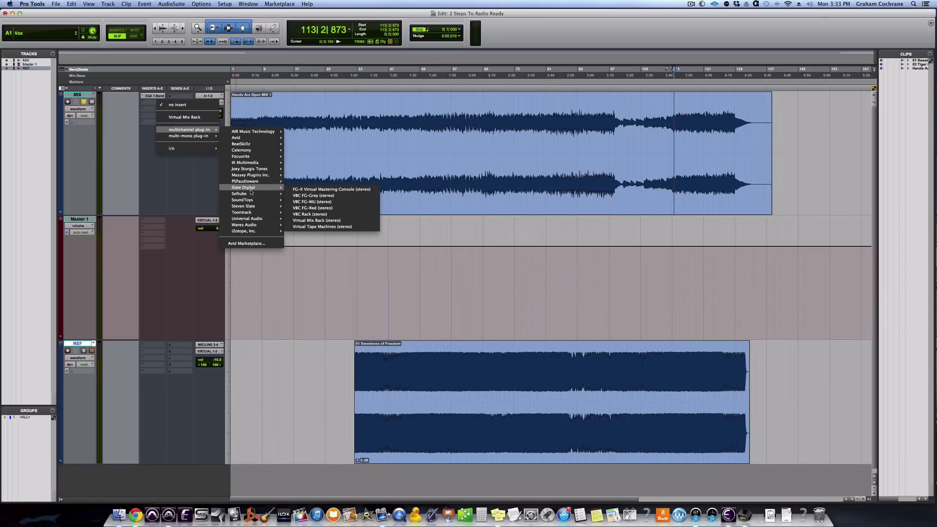
{"action": "mouse_move", "coordinate": [256, 209]}
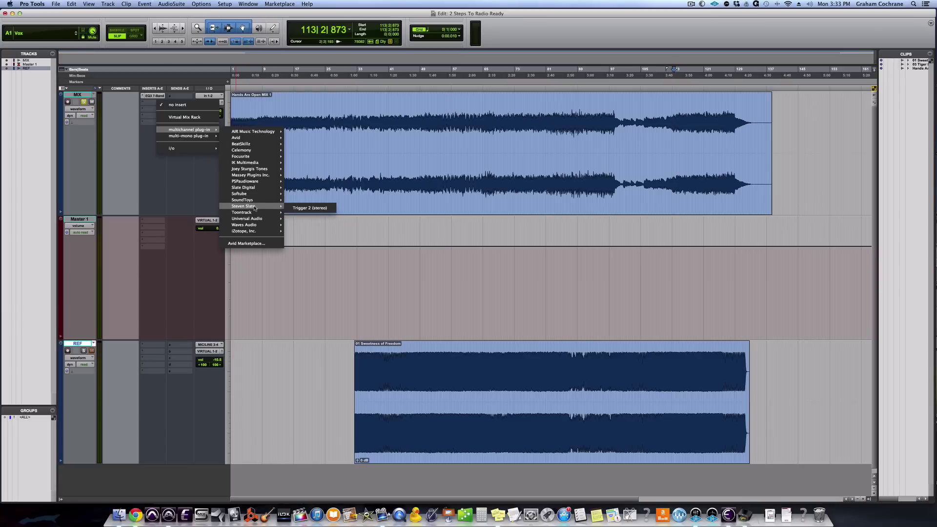
{"action": "mouse_move", "coordinate": [256, 139]}
{"action": "left_click", "coordinate": [322, 215]}
{"action": "left_click_drag", "start_coordinate": [488, 162], "coordinate": [551, 215]}
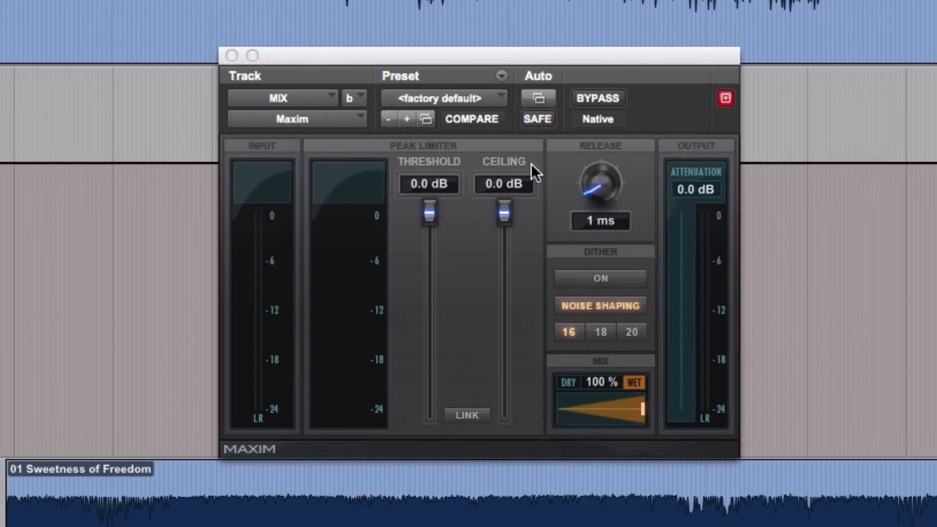
Set the Maxim limiter's ceiling to -0.5 dB
{"action": "left_click", "coordinate": [506, 183]}
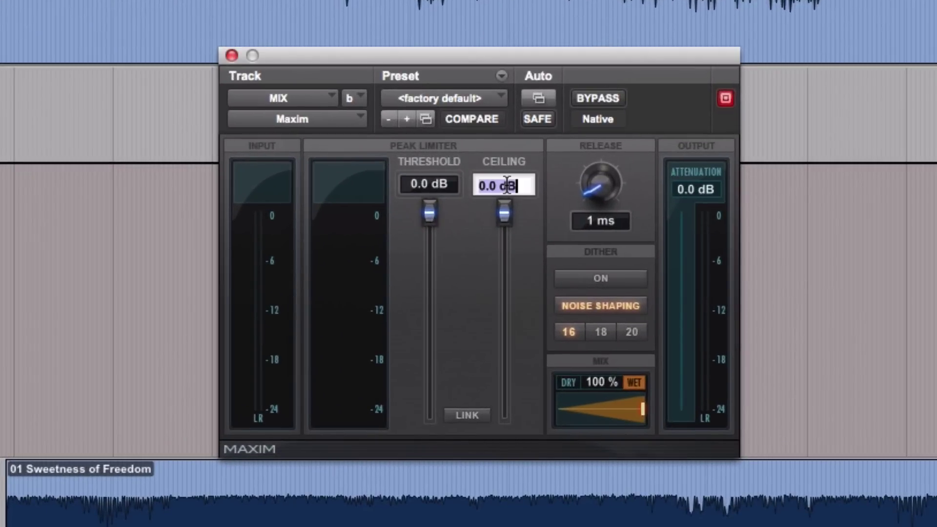
{"action": "type", "text": "-0.5"}
{"action": "key", "text": "Return"}
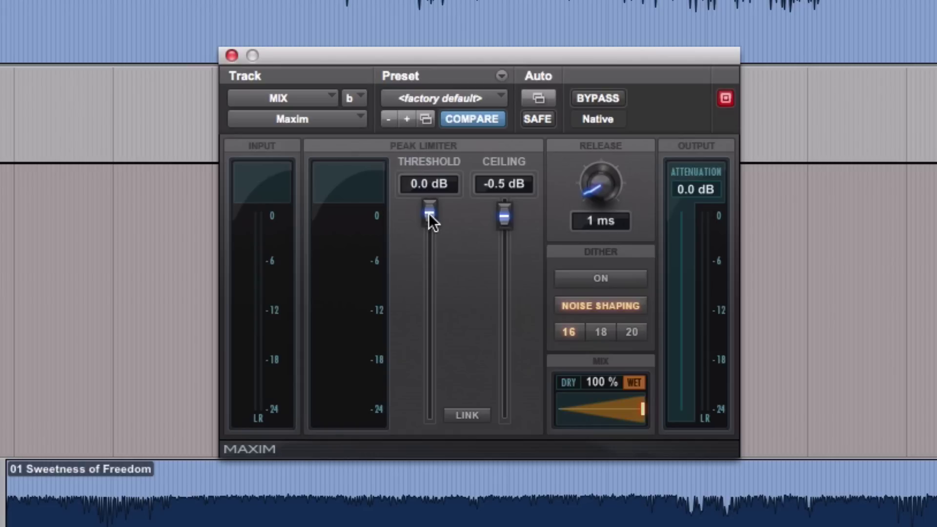
Play the mix and lower the Maxim limiter's threshold to about -7.9 dB
{"action": "key", "text": "space"}
{"action": "left_click_drag", "start_coordinate": [428, 217], "coordinate": [426, 275]}
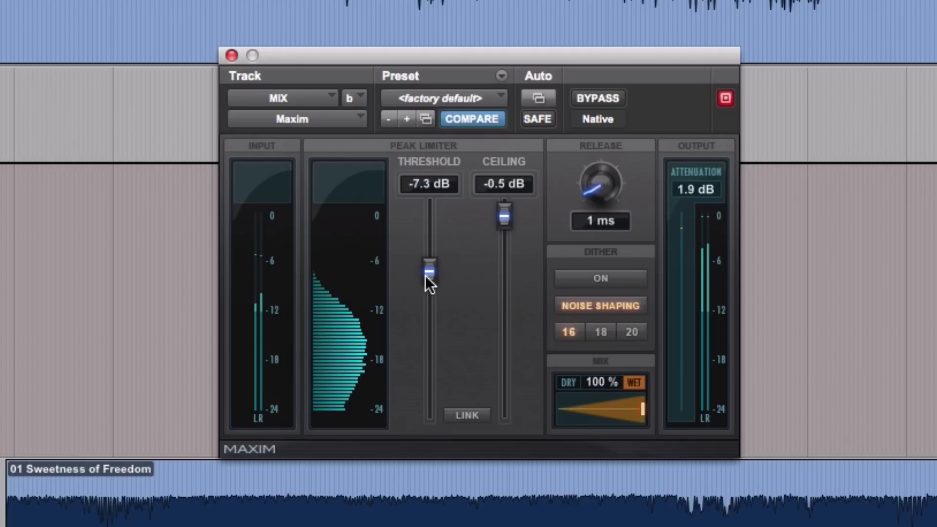
{"action": "left_click_drag", "start_coordinate": [426, 278], "coordinate": [426, 279]}
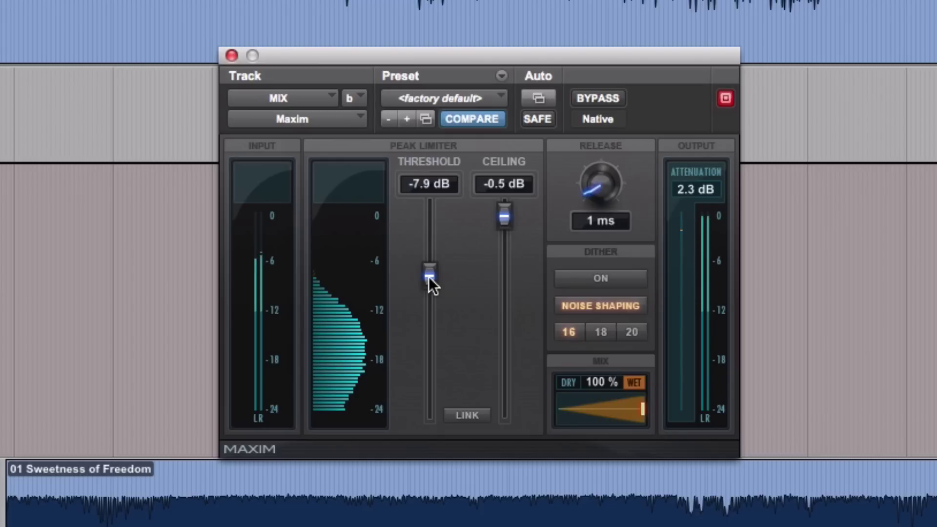
Fine-tune the Maxim limiter's threshold on the MIX track to about -8.4 dB
{"action": "left_click_drag", "start_coordinate": [429, 277], "coordinate": [429, 279]}
{"action": "left_click_drag", "start_coordinate": [425, 275], "coordinate": [425, 278]}
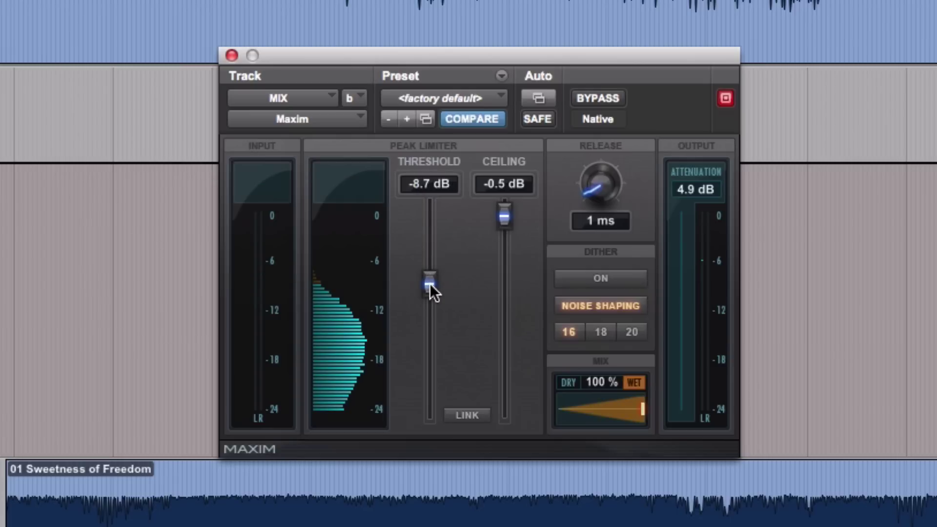
{"action": "left_click_drag", "start_coordinate": [429, 282], "coordinate": [430, 280]}
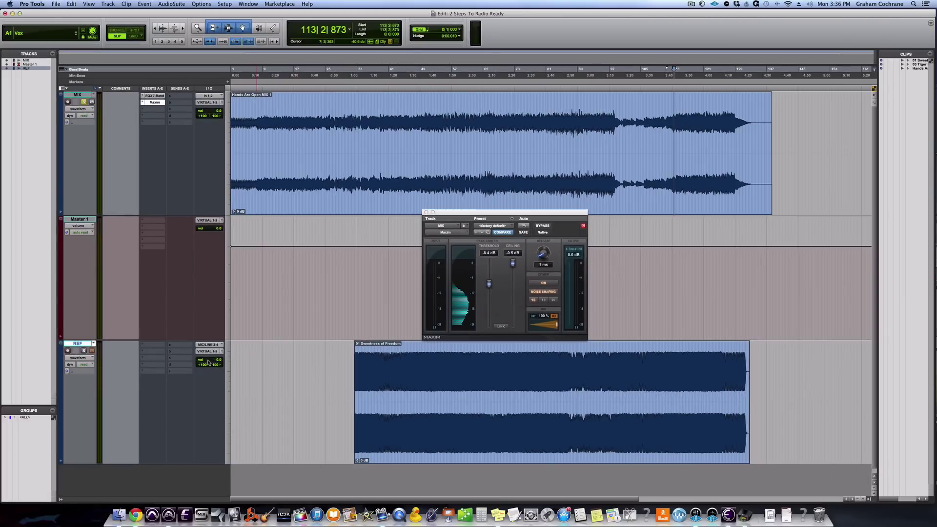
Compare the limited mix with the reference in the Mix window by alternately soloing REF and MIX during playback, then return to the Edit window
{"action": "key", "text": "super+equal"}
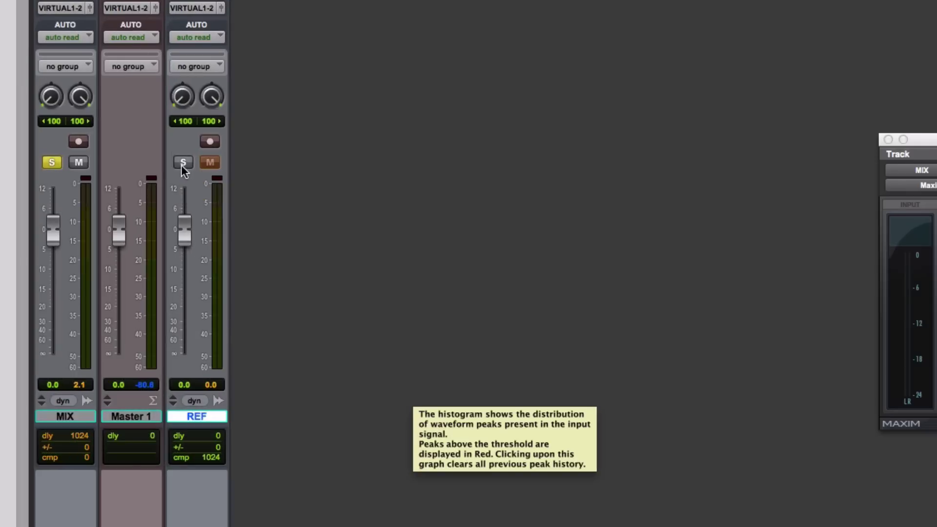
{"action": "key", "text": "space"}
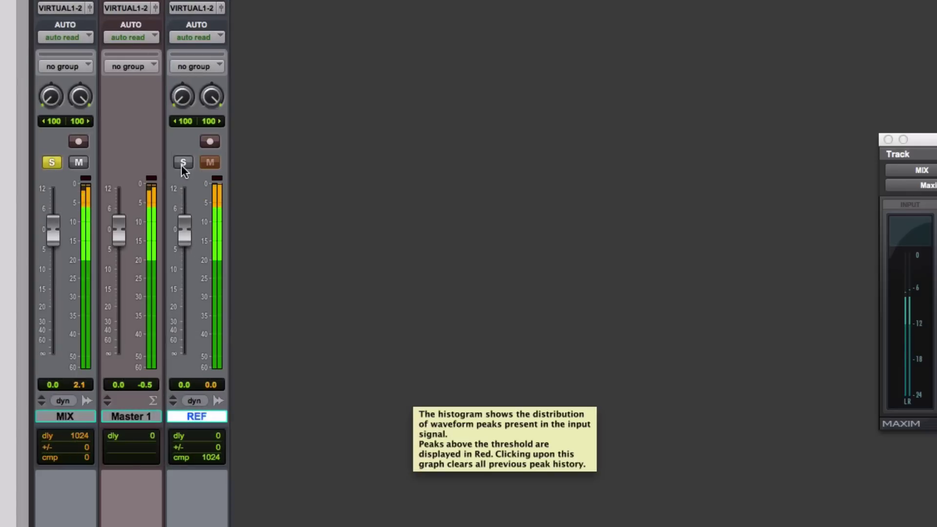
{"action": "left_click", "coordinate": [182, 162]}
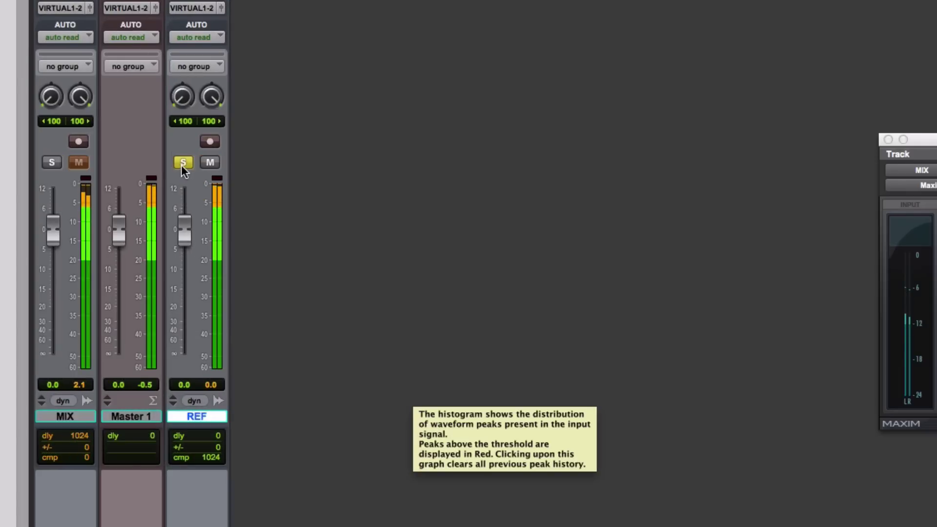
{"action": "left_click", "coordinate": [53, 162]}
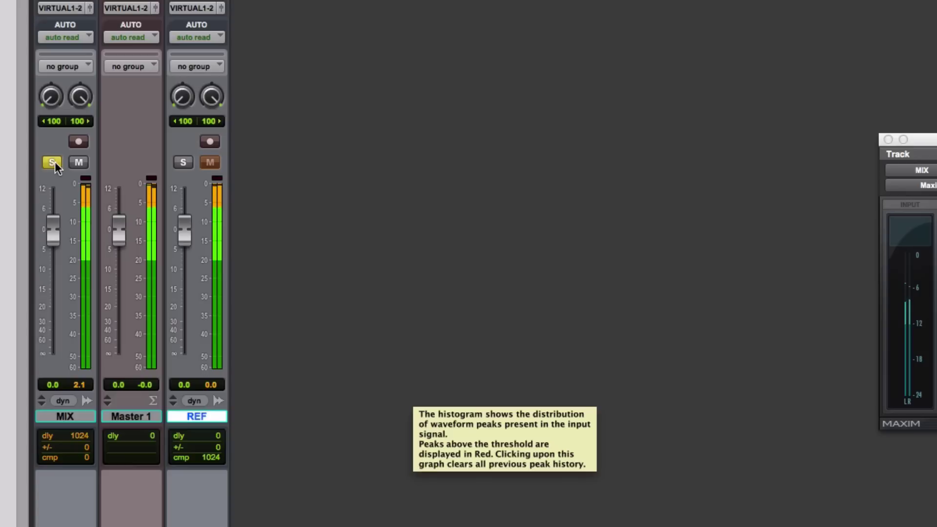
{"action": "left_click", "coordinate": [184, 162]}
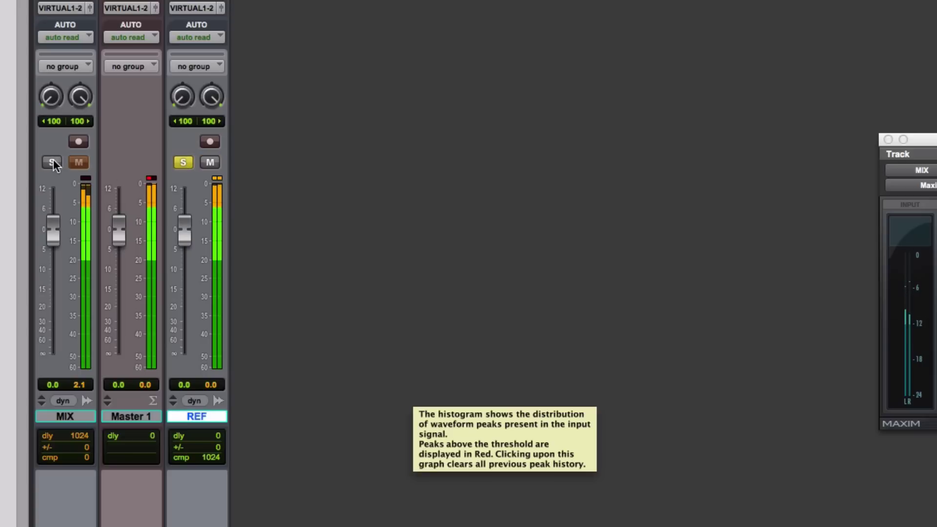
{"action": "left_click", "coordinate": [150, 179]}
{"action": "left_click", "coordinate": [53, 161]}
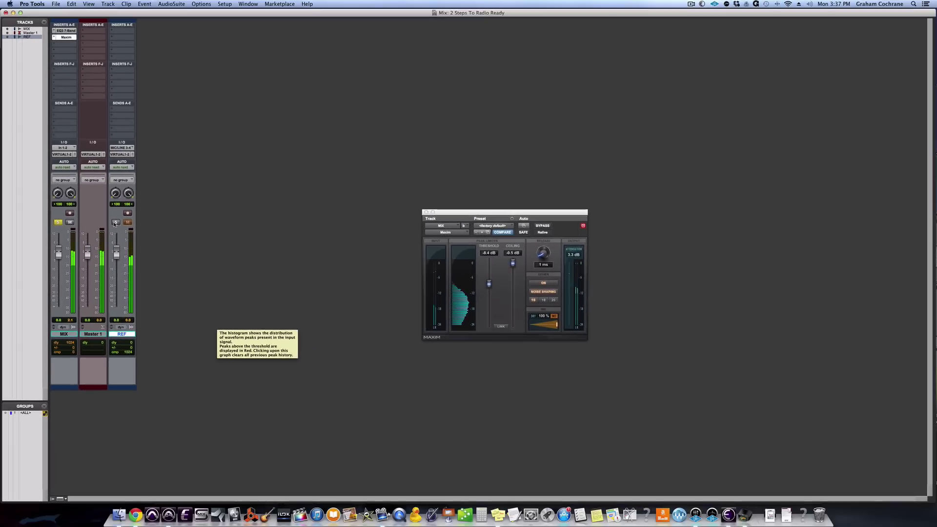
{"action": "key", "text": "space"}
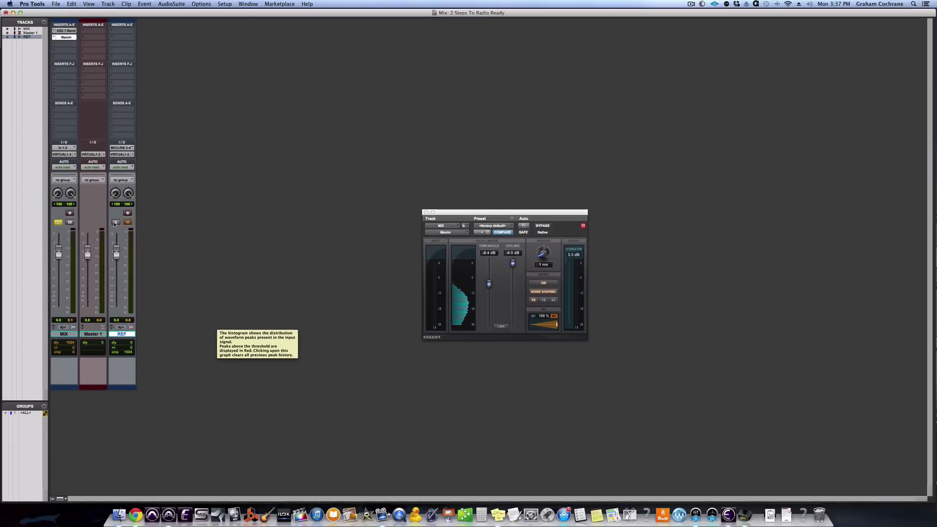
{"action": "key", "text": "super+equal"}
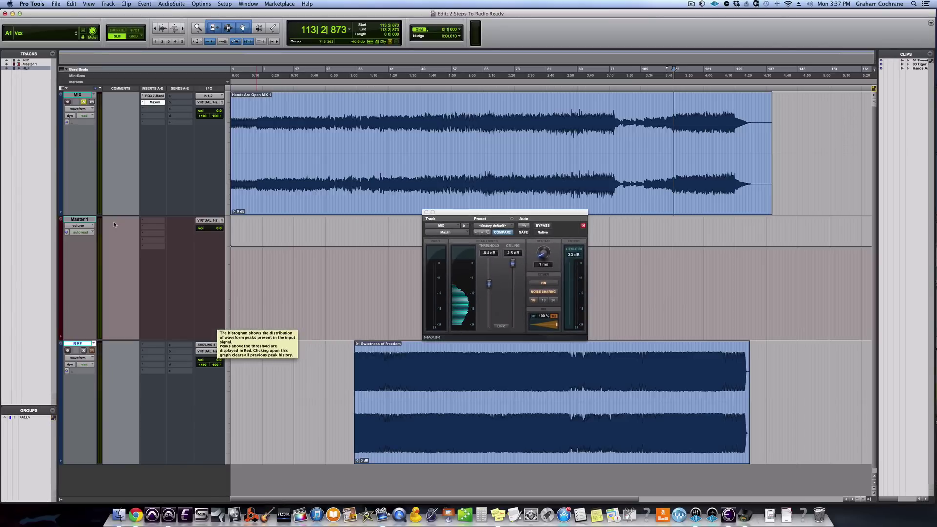